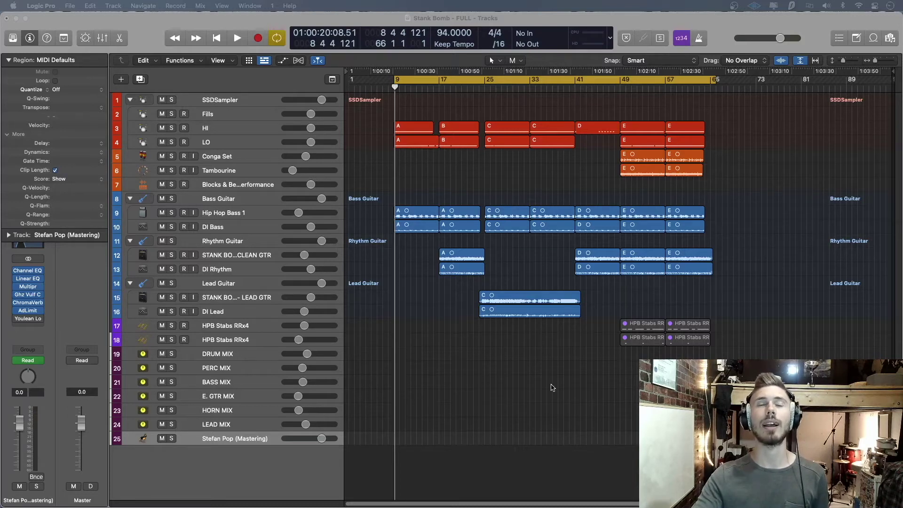
# Step: Create a new project alternative named "Teaser" without saving the changes to the FULL alternative
pyautogui.click(98, 25)
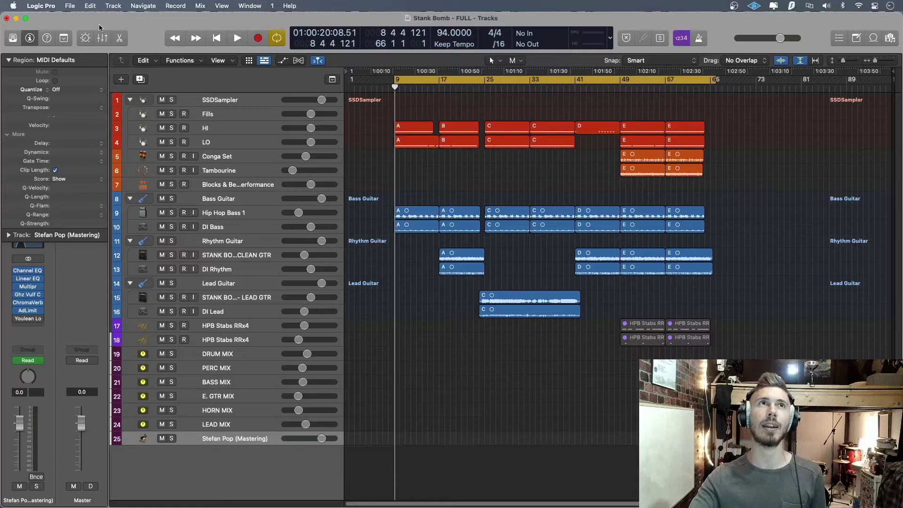
pyautogui.click(70, 5)
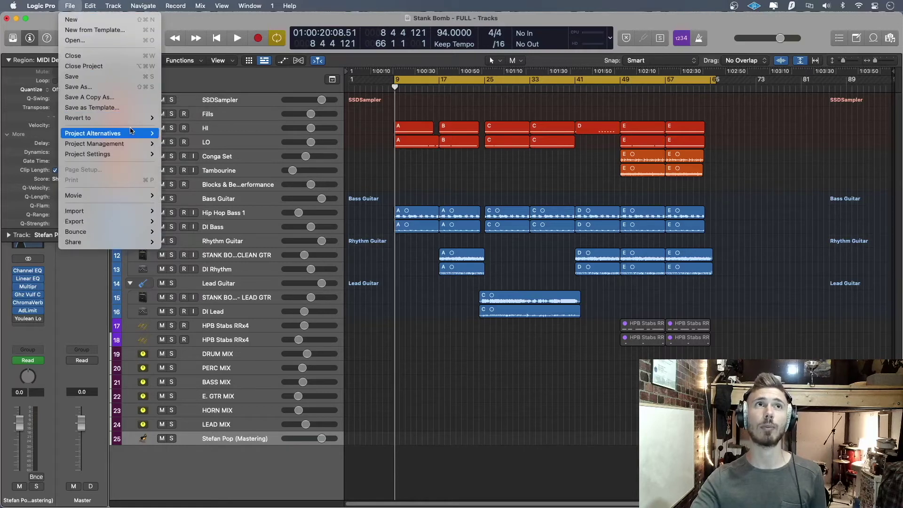
pyautogui.moveTo(132, 131)
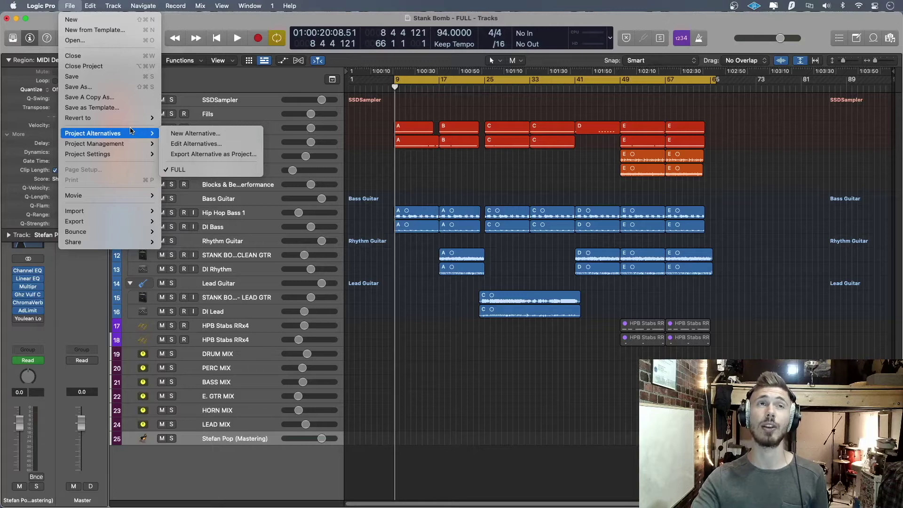
pyautogui.click(209, 139)
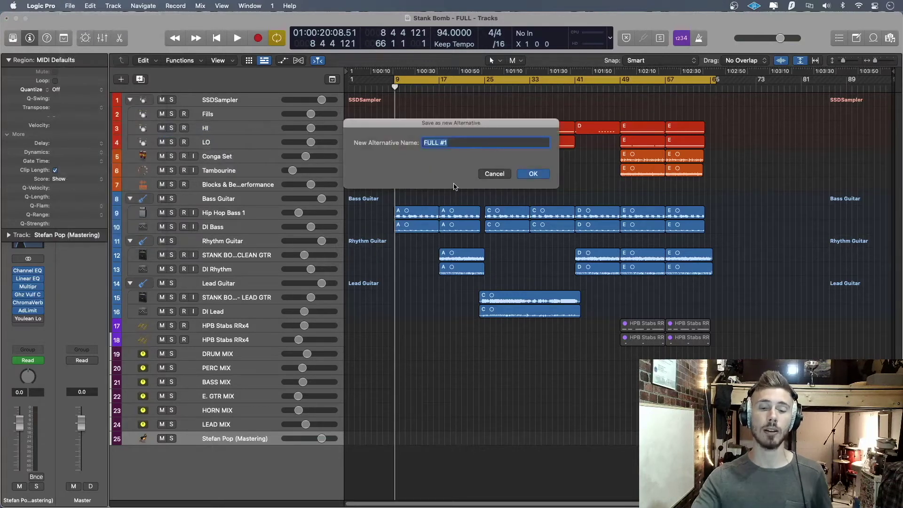
pyautogui.write('Teaser')
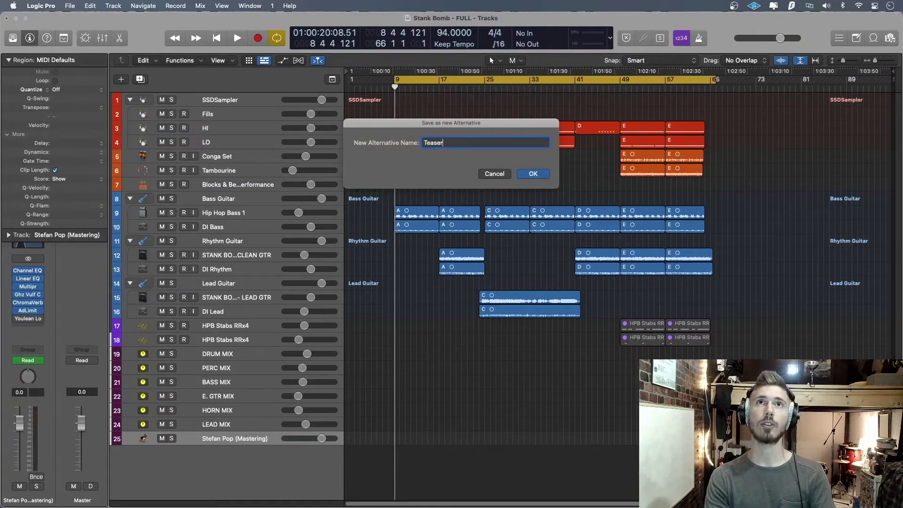
pyautogui.press('Return')
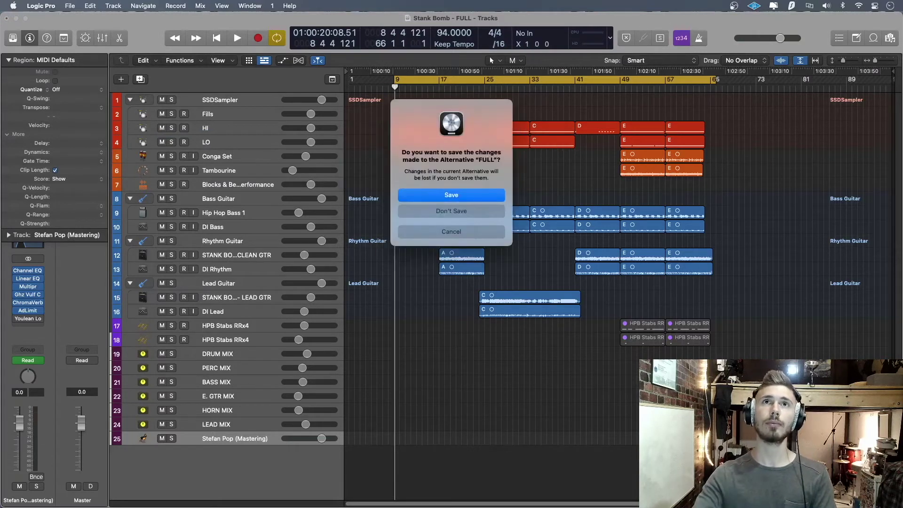
pyautogui.click(470, 212)
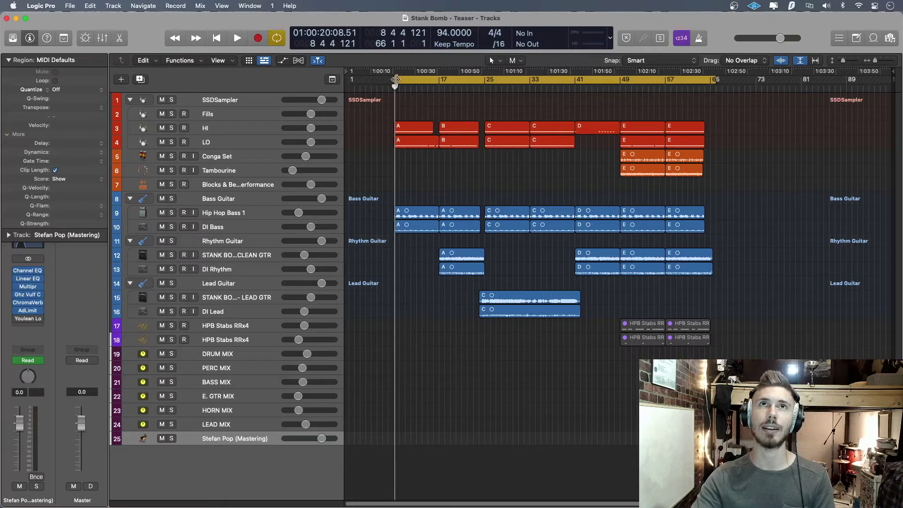
# Step: Adjust the cycle range to start at bar 25 and end at bar 41, covering both C sections
pyautogui.moveTo(395, 79); pyautogui.dragTo(487, 148)
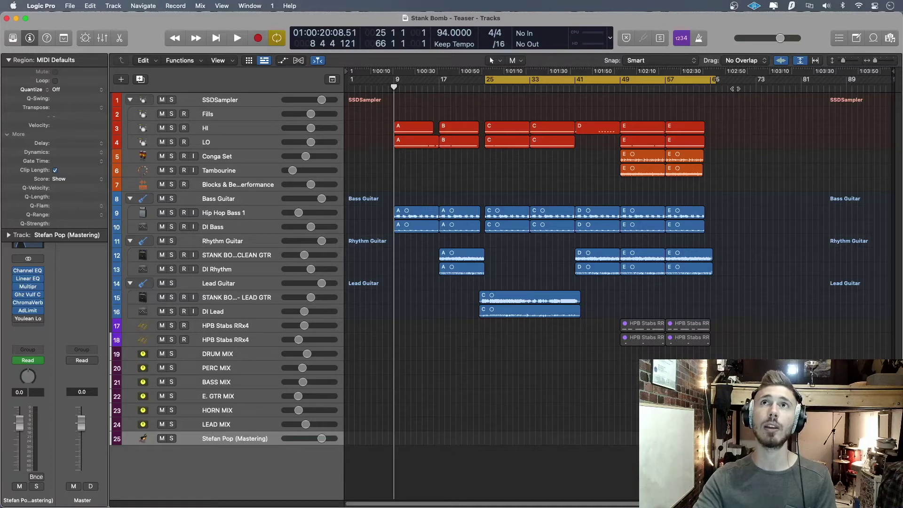
pyautogui.moveTo(712, 81); pyautogui.dragTo(614, 83)
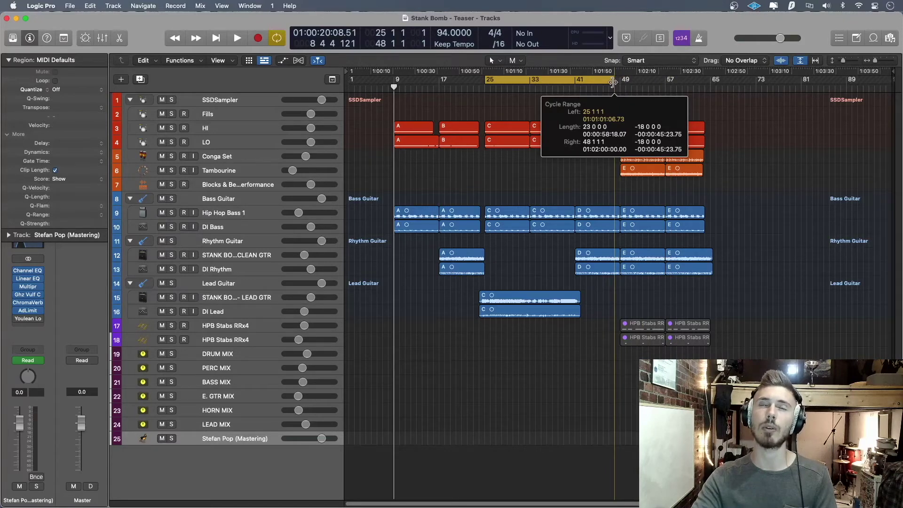
pyautogui.moveTo(613, 83); pyautogui.dragTo(592, 81)
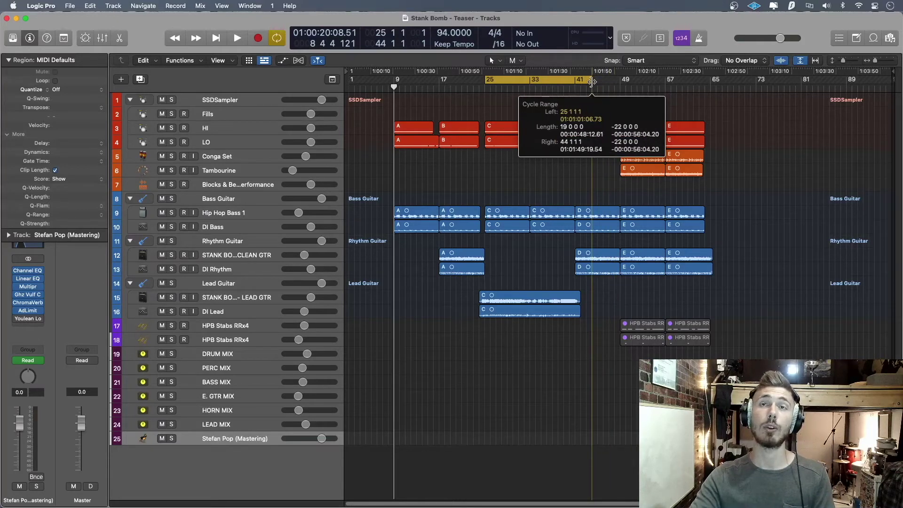
pyautogui.moveTo(592, 83); pyautogui.dragTo(575, 82)
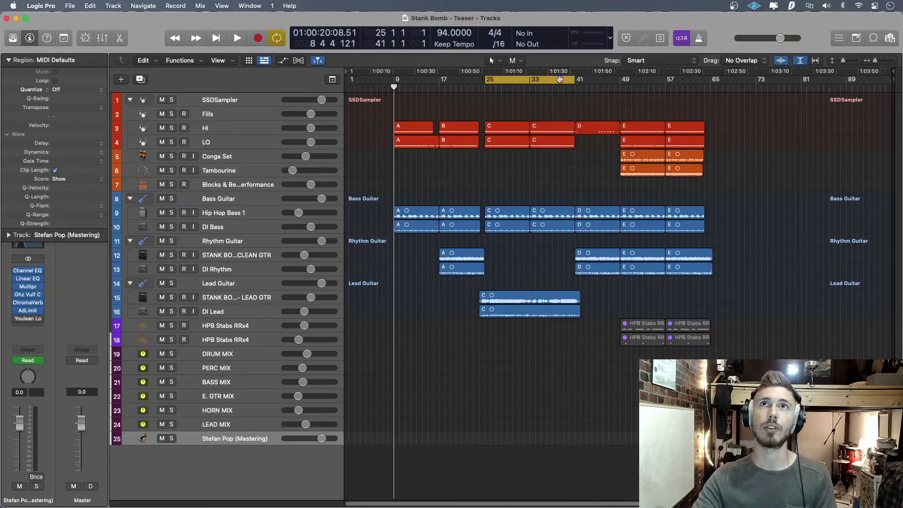
pyautogui.moveTo(574, 81); pyautogui.dragTo(575, 81)
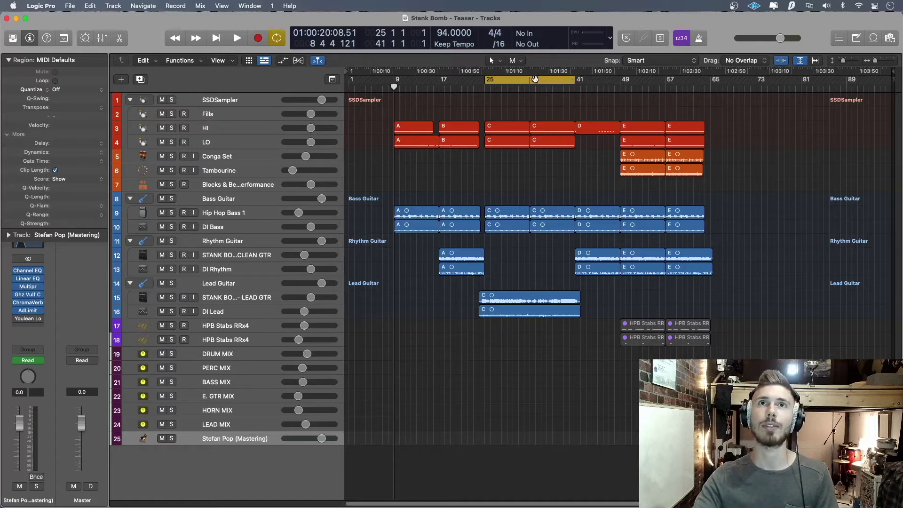
pyautogui.moveTo(533, 81); pyautogui.dragTo(533, 81)
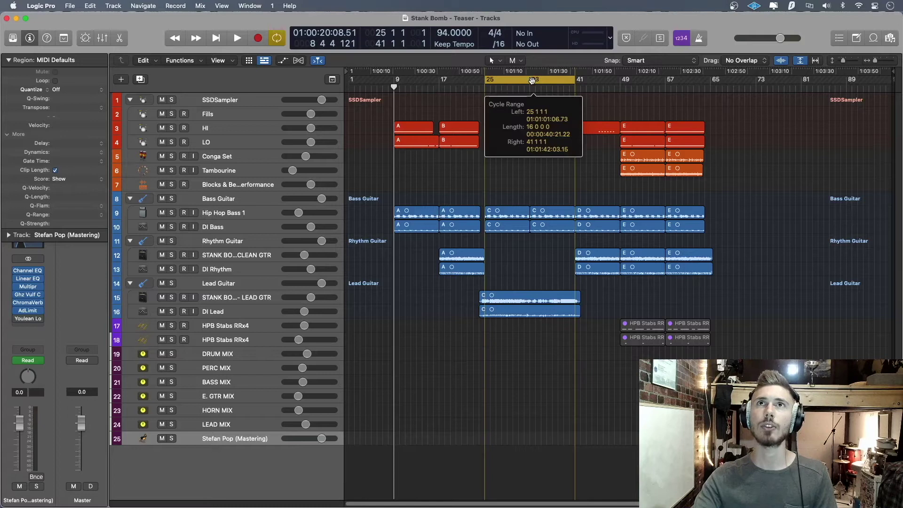
pyautogui.moveTo(531, 80); pyautogui.dragTo(533, 81)
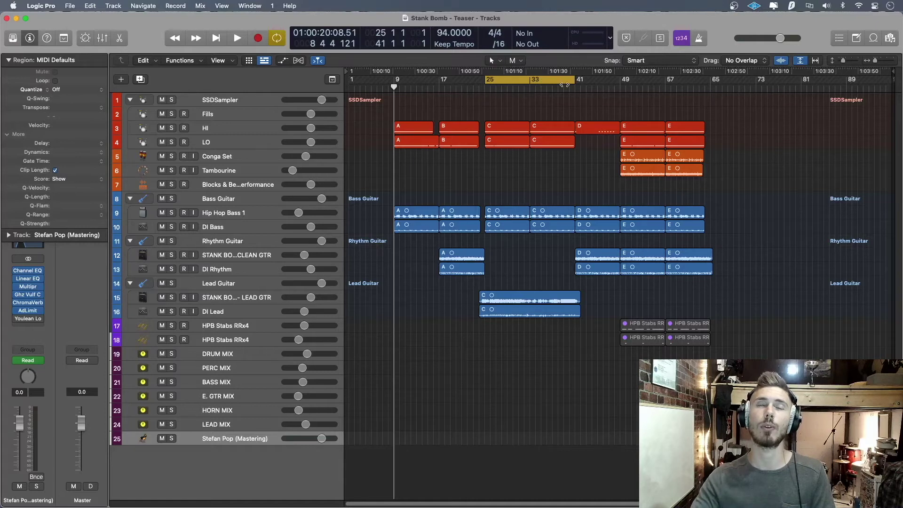
# Step: Lengthen the cycle range to 23 bars and shift it to run from bar 41 to bar 64
pyautogui.moveTo(572, 81); pyautogui.dragTo(615, 80)
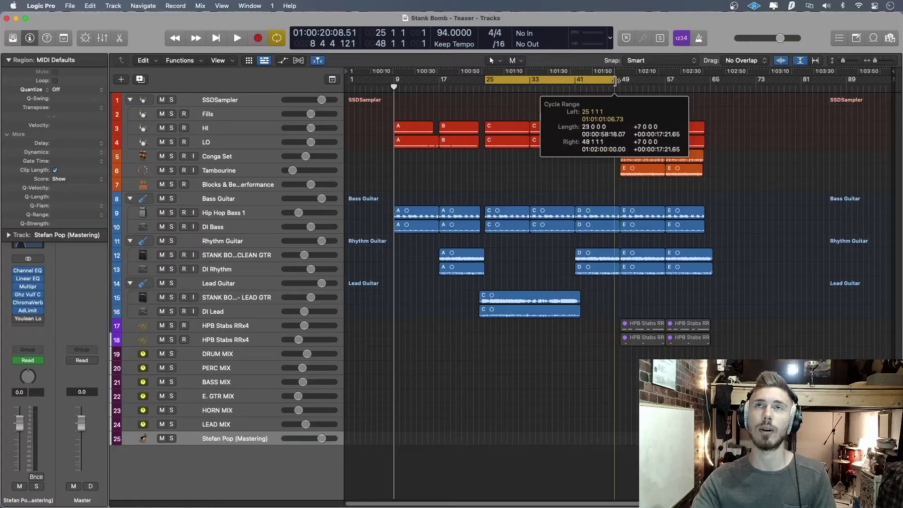
pyautogui.moveTo(614, 81); pyautogui.dragTo(614, 81)
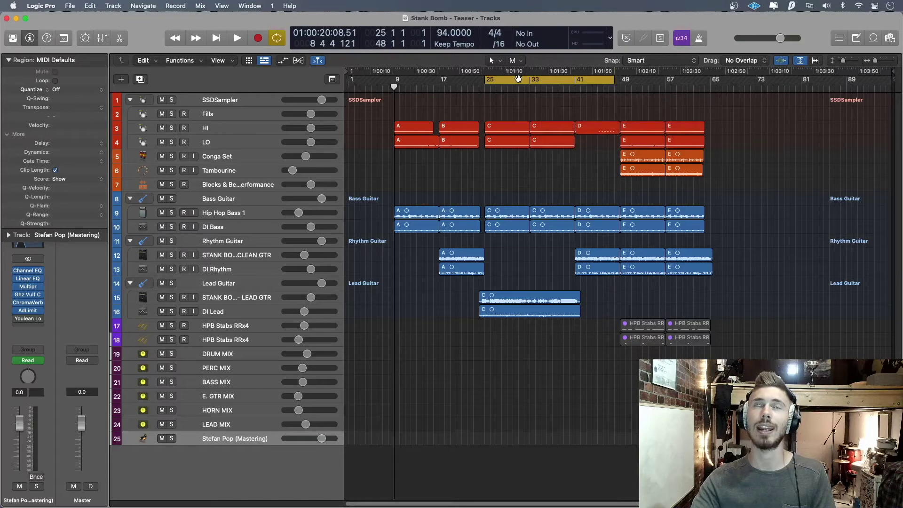
pyautogui.moveTo(518, 79); pyautogui.dragTo(609, 85)
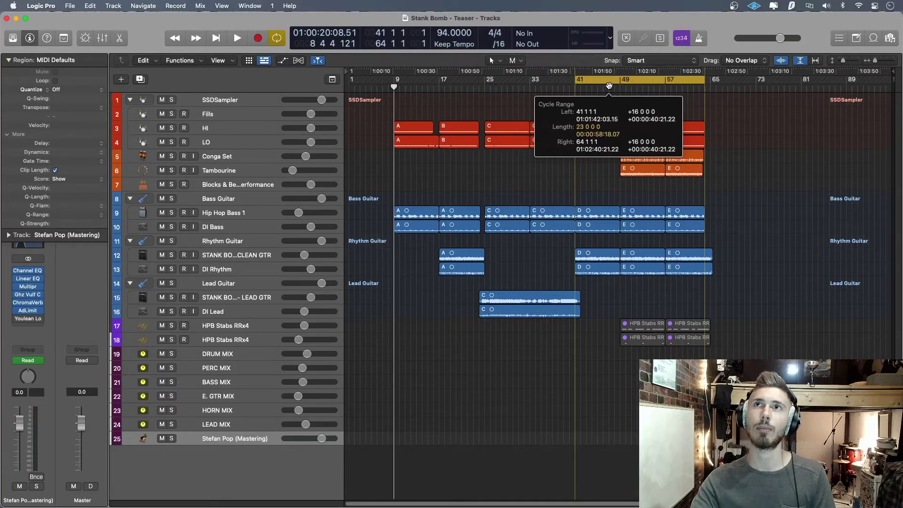
pyautogui.moveTo(609, 84); pyautogui.dragTo(609, 85)
pyautogui.moveTo(705, 79)
pyautogui.mouseDown()
pyautogui.moveTo(719, 79)
pyautogui.moveTo(703, 81)
pyautogui.mouseUp()
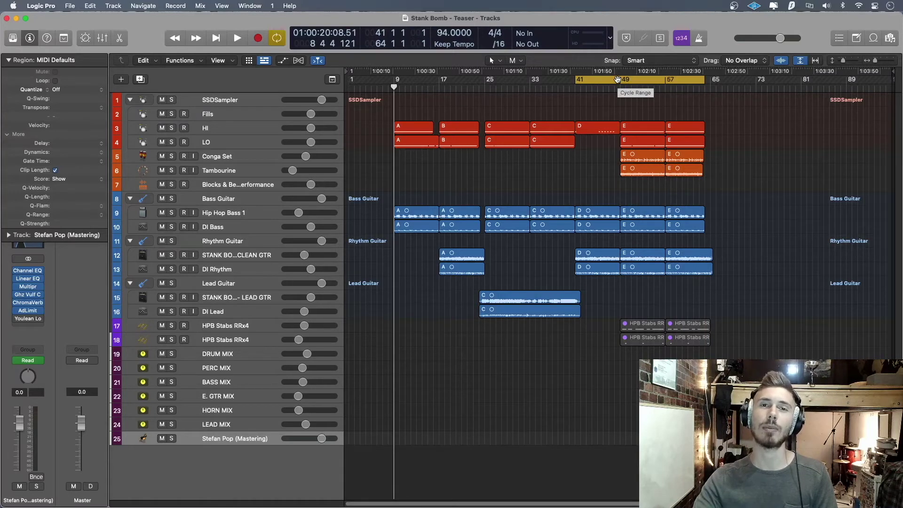
# Step: Move the cycle range to start at bar 9 and shorten it to end at bar 25
pyautogui.moveTo(618, 79); pyautogui.dragTo(437, 79)
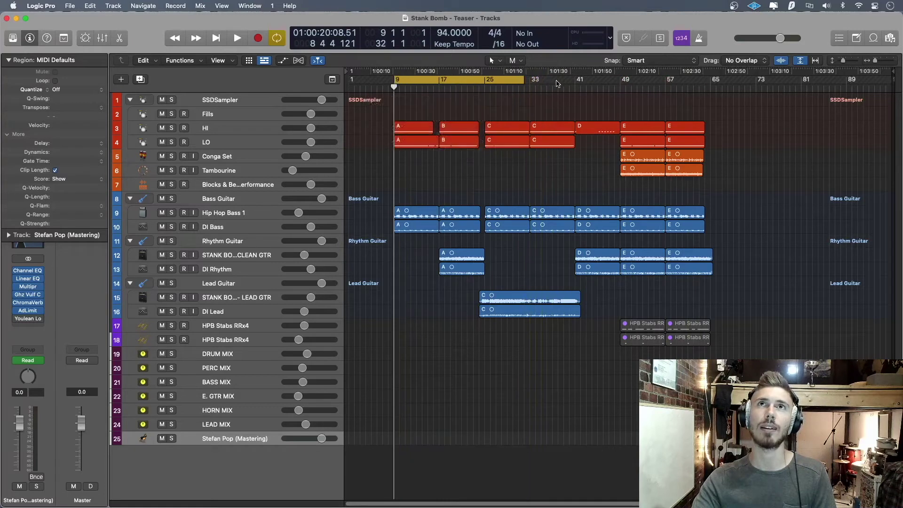
pyautogui.moveTo(525, 80); pyautogui.dragTo(486, 174)
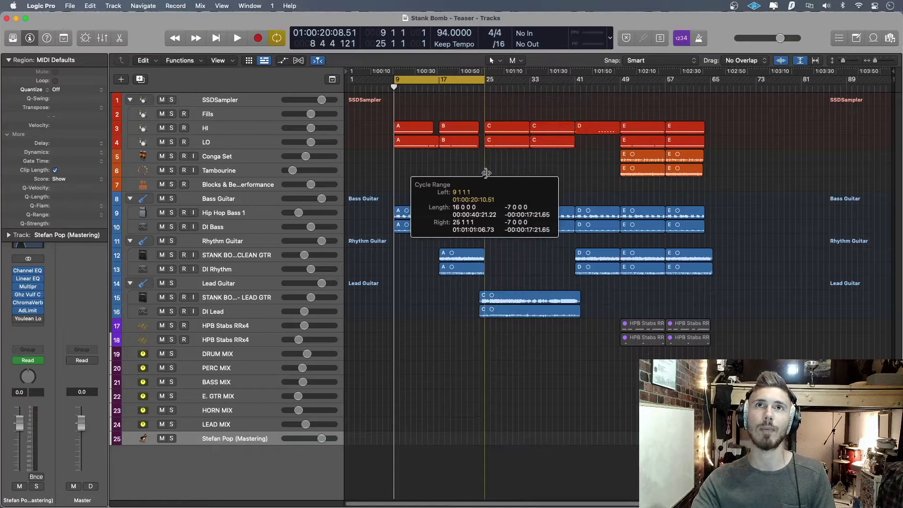
pyautogui.moveTo(486, 173); pyautogui.dragTo(486, 173)
# Step: Shift the 16-bar cycle range to bars 24 through 40 and play back the lead-in to the first C section
pyautogui.moveTo(443, 78); pyautogui.dragTo(534, 157)
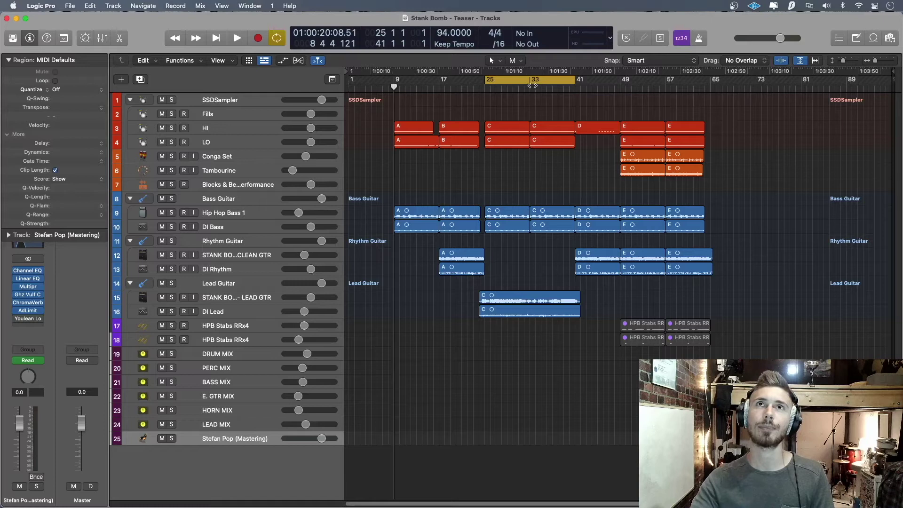
pyautogui.moveTo(518, 78); pyautogui.dragTo(512, 79)
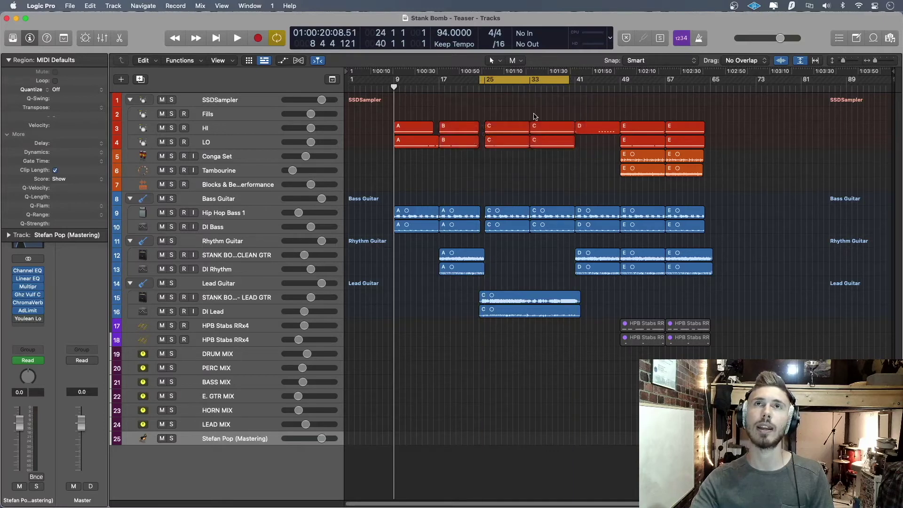
pyautogui.press('space')
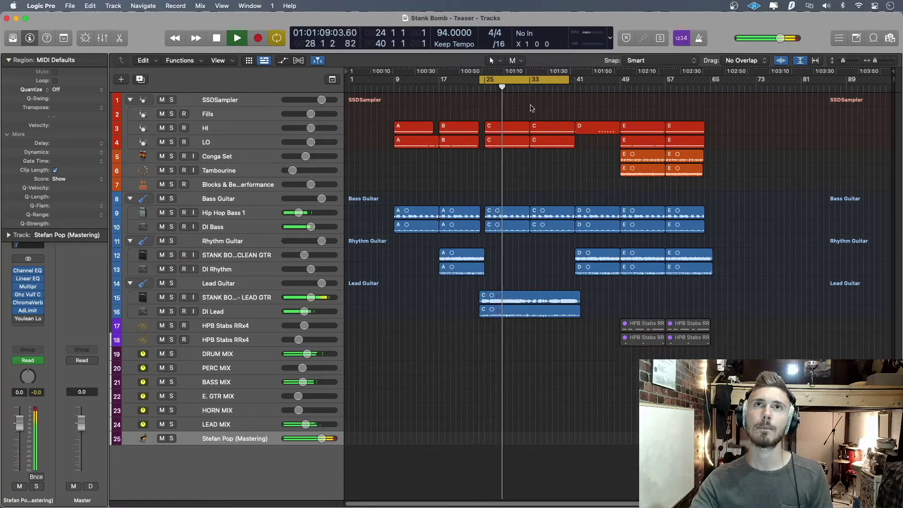
pyautogui.press('space')
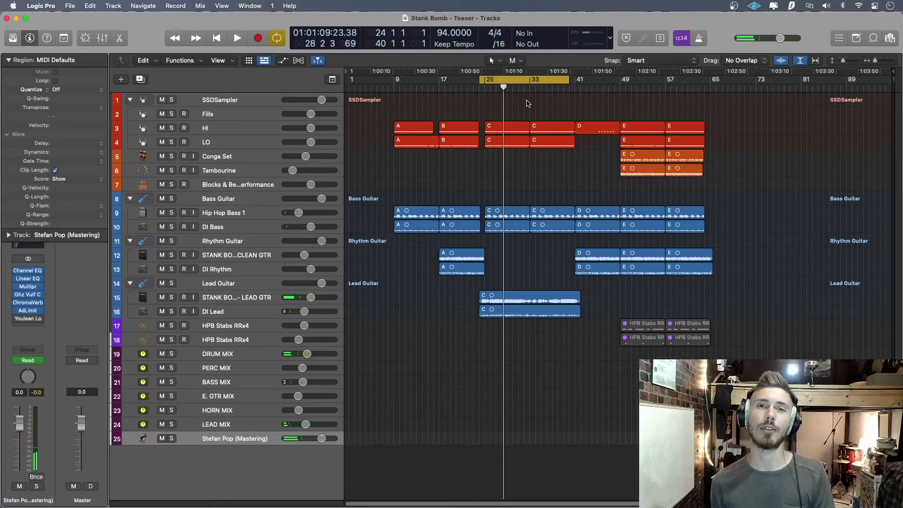
pyautogui.press('space')
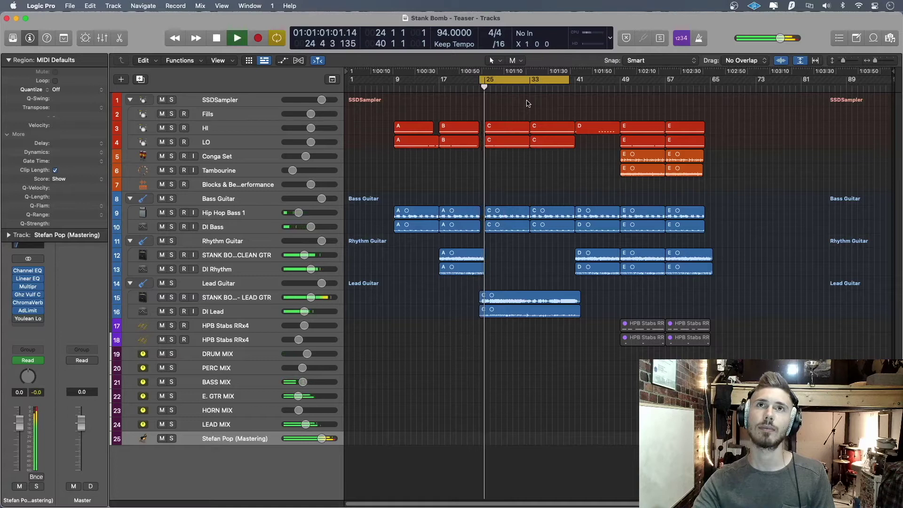
pyautogui.press('space')
# Step: Mute the two Rhythm Guitar A regions at bar 17 and play back the start of the cycle
pyautogui.moveTo(461, 298); pyautogui.dragTo(462, 256)
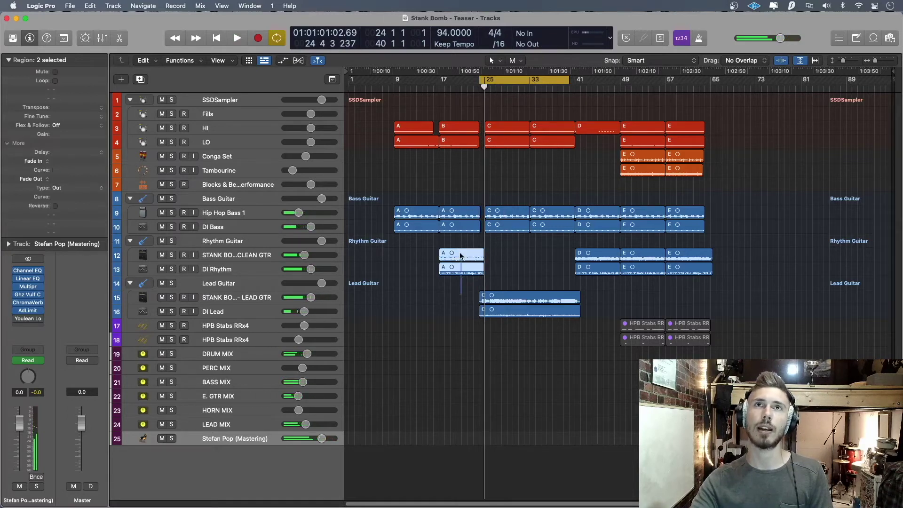
pyautogui.hotkey('ctrl', 'm')
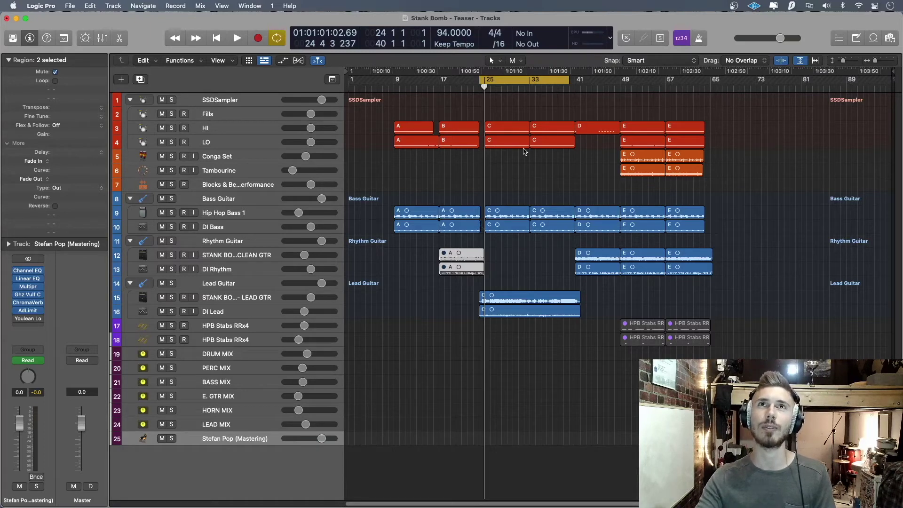
pyautogui.press('space')
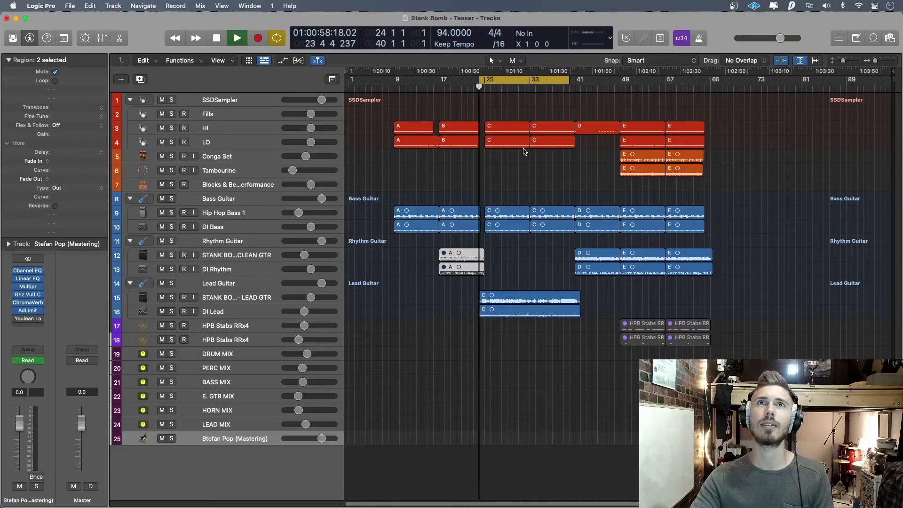
pyautogui.press('space')
# Step: Mute the two Bass Guitar A regions at bar 17 and play back the lead-in to the C section
pyautogui.moveTo(466, 186); pyautogui.dragTo(467, 239)
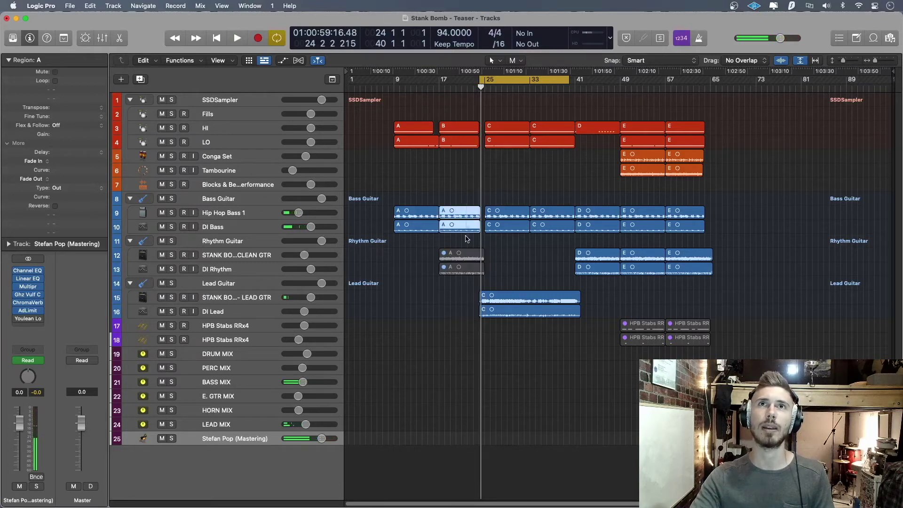
pyautogui.hotkey('ctrl', 'm')
pyautogui.press('space')
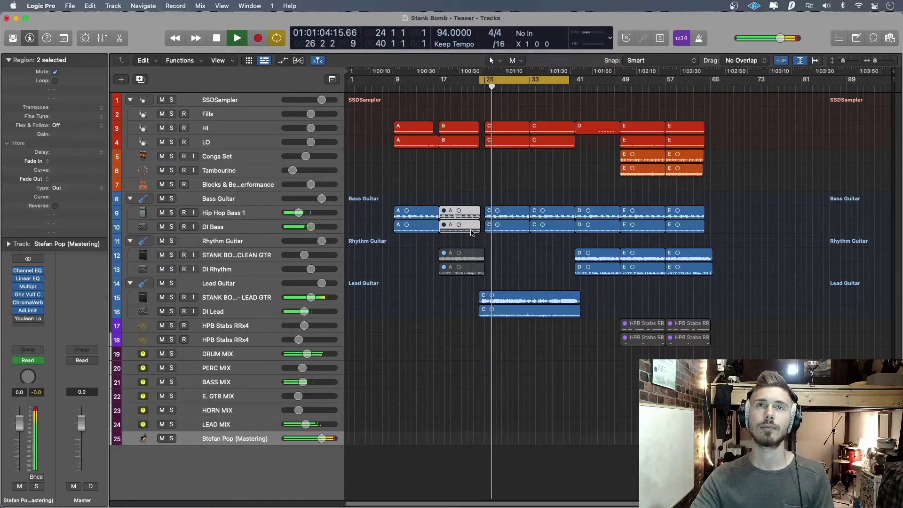
pyautogui.press('space')
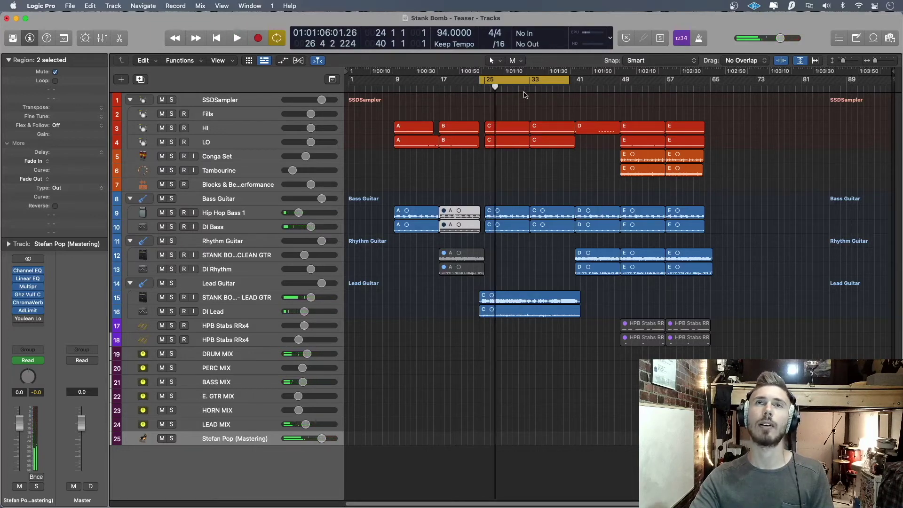
# Step: Shift the cycle range to bars 25 through 41 and play back the C section
pyautogui.moveTo(514, 81); pyautogui.dragTo(517, 81)
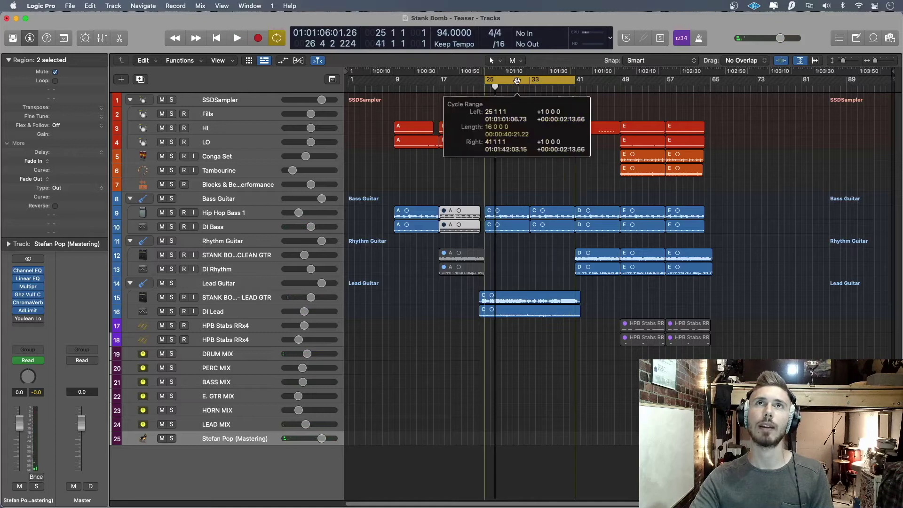
pyautogui.press('space')
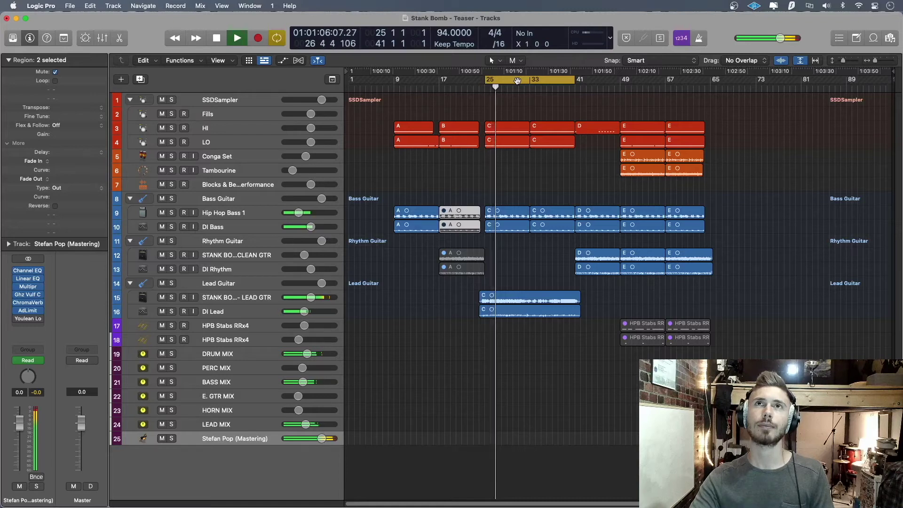
pyautogui.press('space')
# Step: Shift the cycle range to bars 49 through 65 and play back the E sections
pyautogui.moveTo(517, 81); pyautogui.dragTo(654, 90)
pyautogui.press('space')
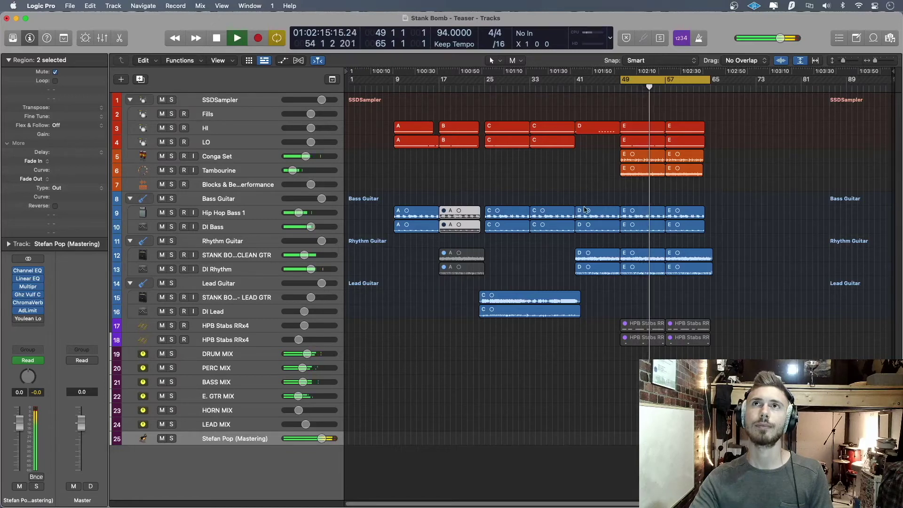
pyautogui.press('space')
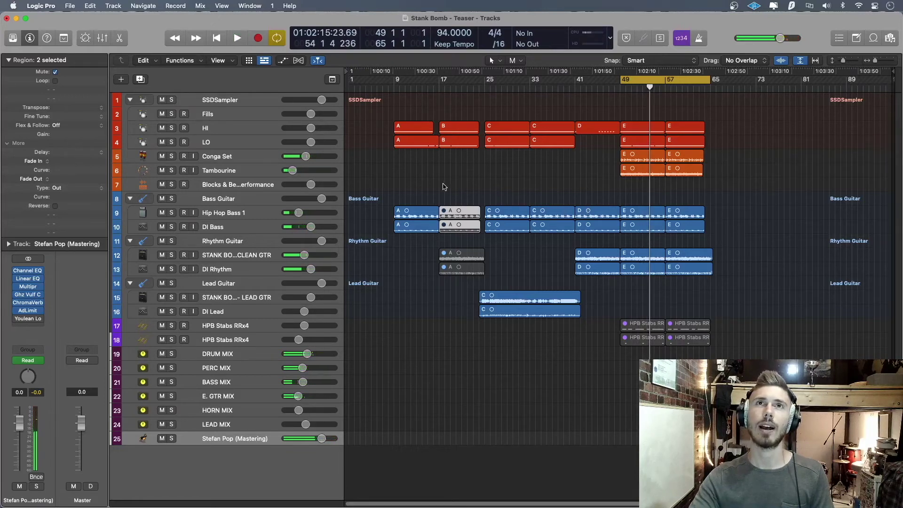
# Step: Unmute the four Bass and Rhythm Guitar A regions at bar 17 and move the cycle range to bars 9 through 25
pyautogui.moveTo(455, 184); pyautogui.dragTo(455, 275)
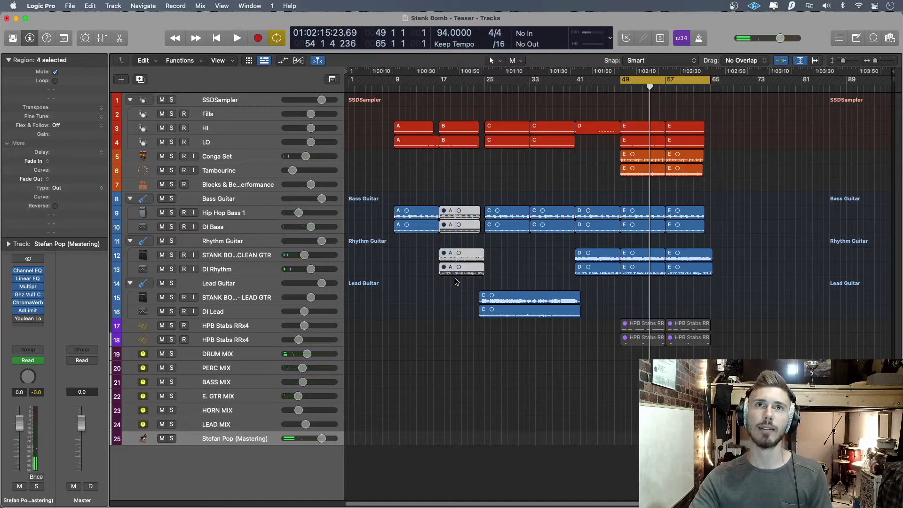
pyautogui.keyDown('super'); pyautogui.click(459, 273); pyautogui.keyUp('super')
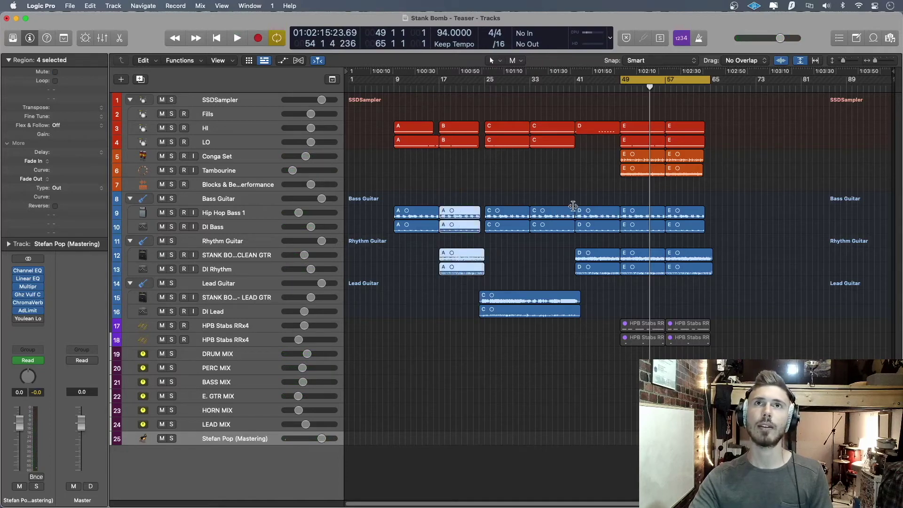
pyautogui.moveTo(663, 79); pyautogui.dragTo(484, 81)
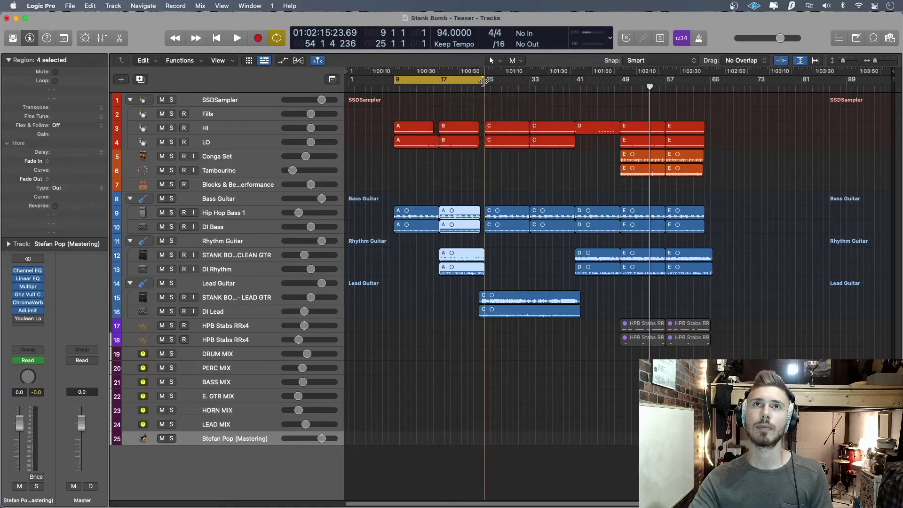
# Step: Mute the two Lead Guitar C regions and play back the cycle from bar 9
pyautogui.moveTo(525, 265); pyautogui.dragTo(530, 312)
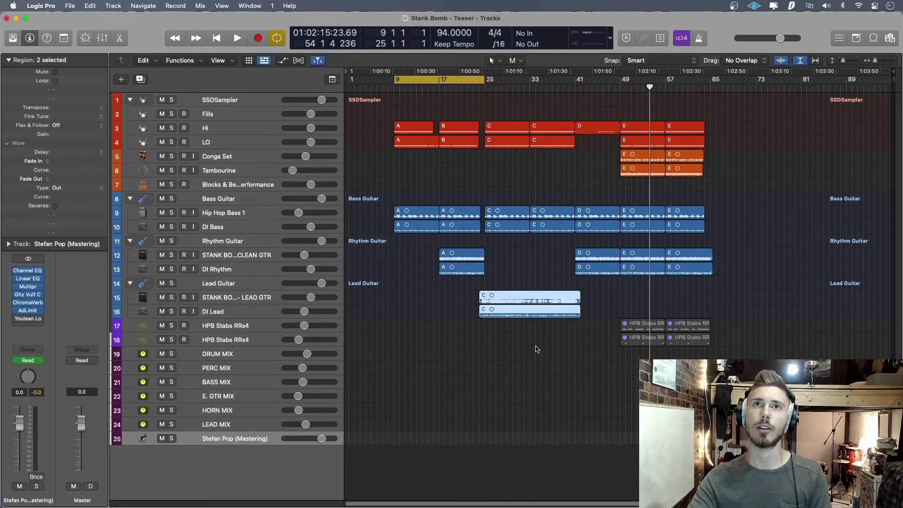
pyautogui.keyDown('super'); pyautogui.click(531, 316); pyautogui.keyUp('super')
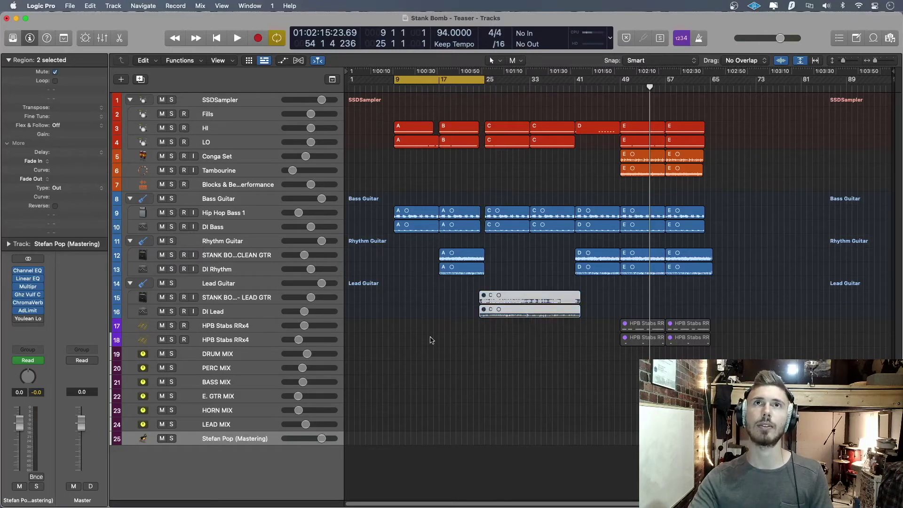
pyautogui.press('space')
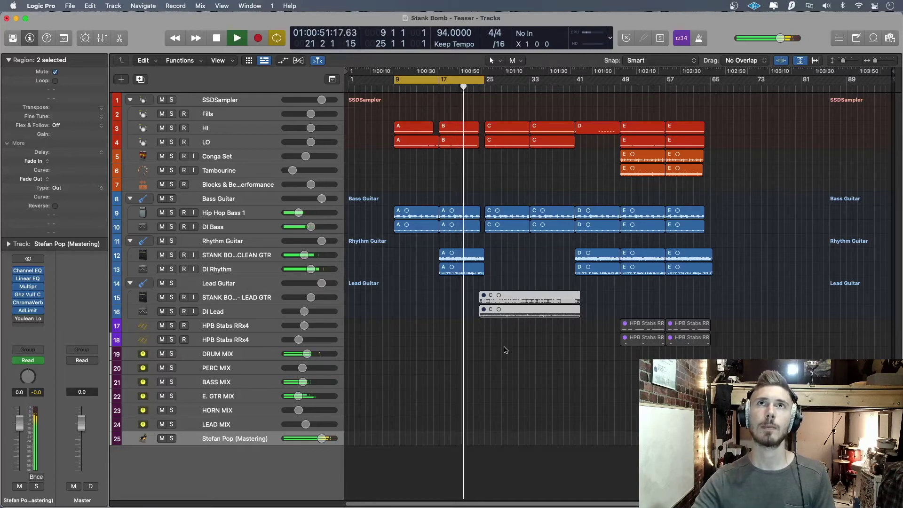
# Step: Delete all regions from bar 49 onward, including the E sections, followed by the remaining C and D regions from bar 25
pyautogui.moveTo(757, 359); pyautogui.dragTo(641, 126)
pyautogui.press('Delete')
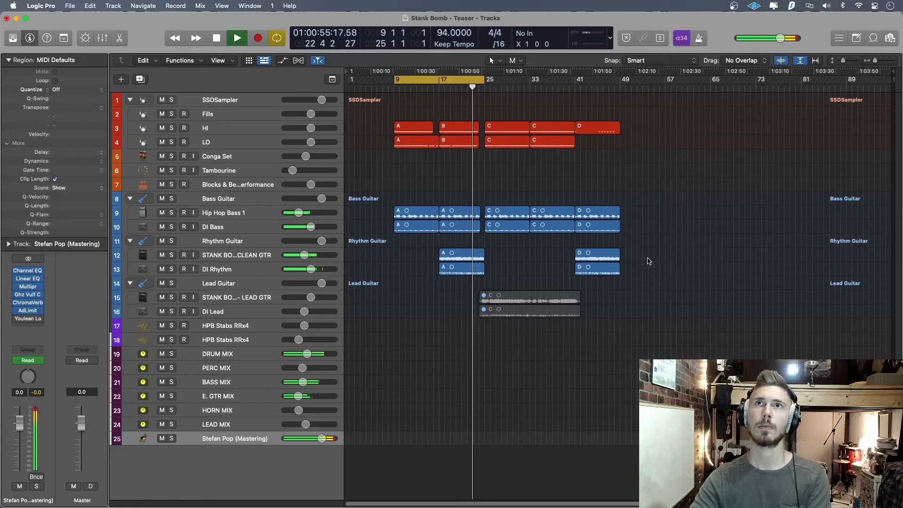
pyautogui.moveTo(656, 384); pyautogui.dragTo(522, 105)
pyautogui.press('Delete')
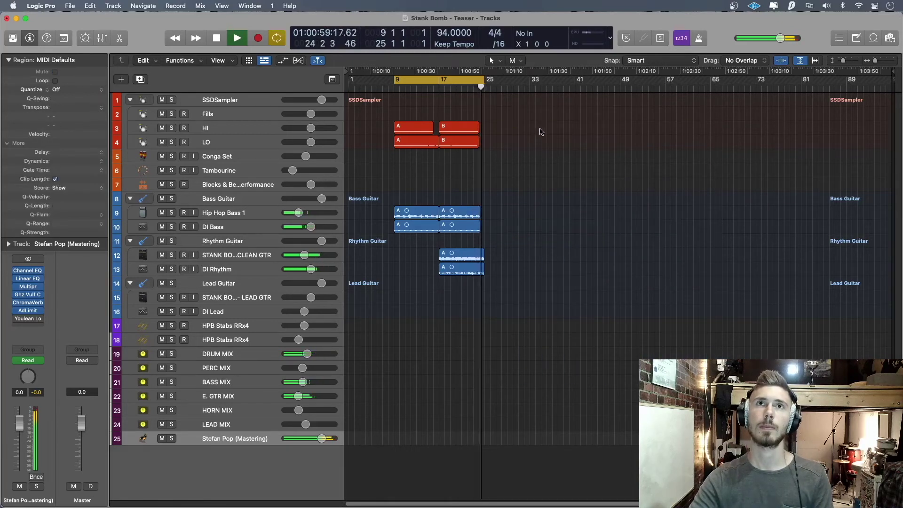
# Step: Extend the cycle range's end to bar 27, turn cycling off and play back the ending around bar 25
pyautogui.press('space')
pyautogui.moveTo(484, 80); pyautogui.dragTo(496, 80)
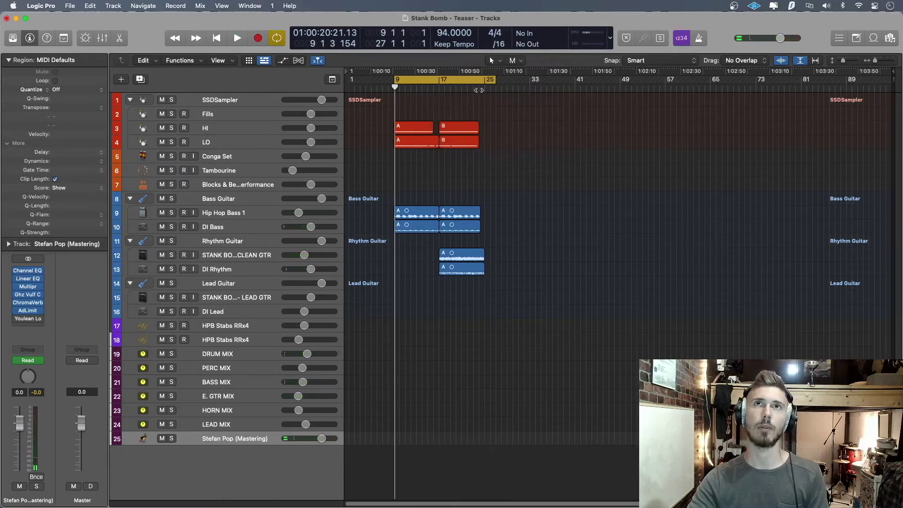
pyautogui.press('c')
pyautogui.click(479, 90)
pyautogui.press('space')
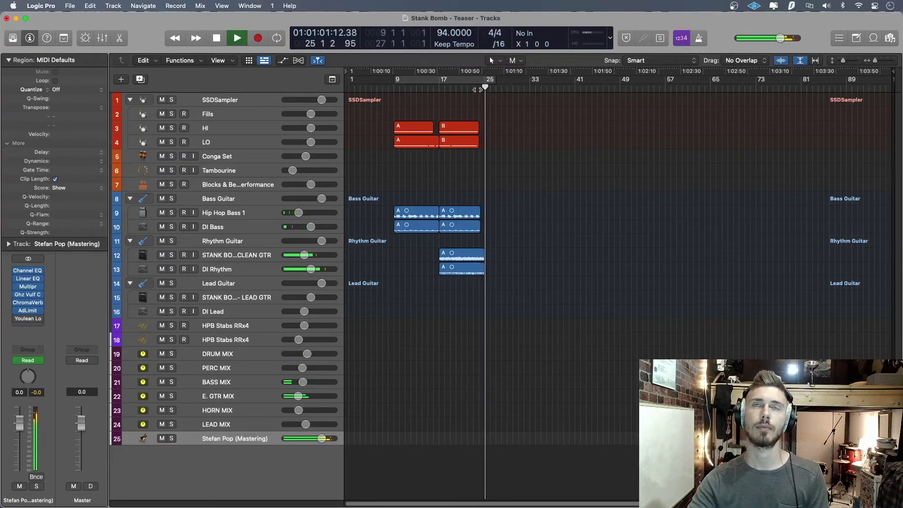
# Step: Lengthen the two Rhythm Guitar A regions slightly past bar 25 and play back their ending
pyautogui.press('space')
pyautogui.moveTo(522, 257); pyautogui.dragTo(486, 274)
pyautogui.click(478, 90)
pyautogui.press('space')
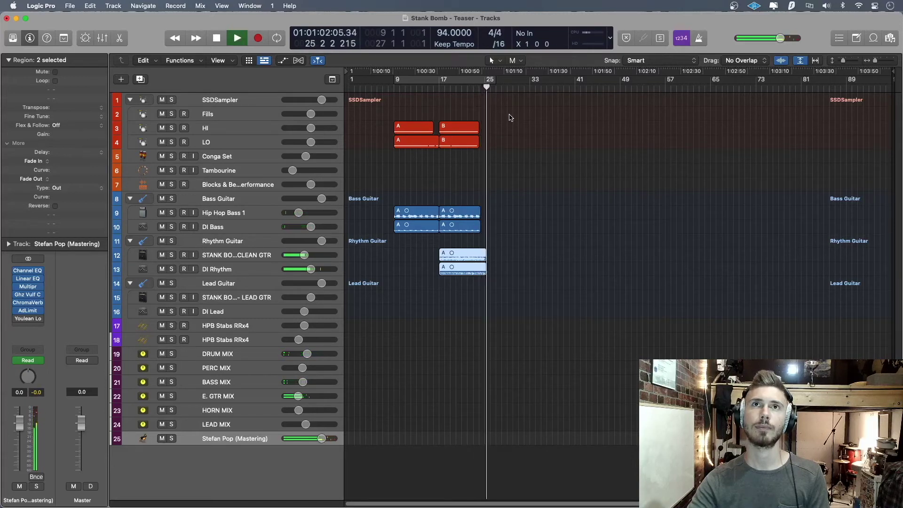
# Step: Undo the Rhythm Guitar region extension and both deletions of the later sections
pyautogui.press('space')
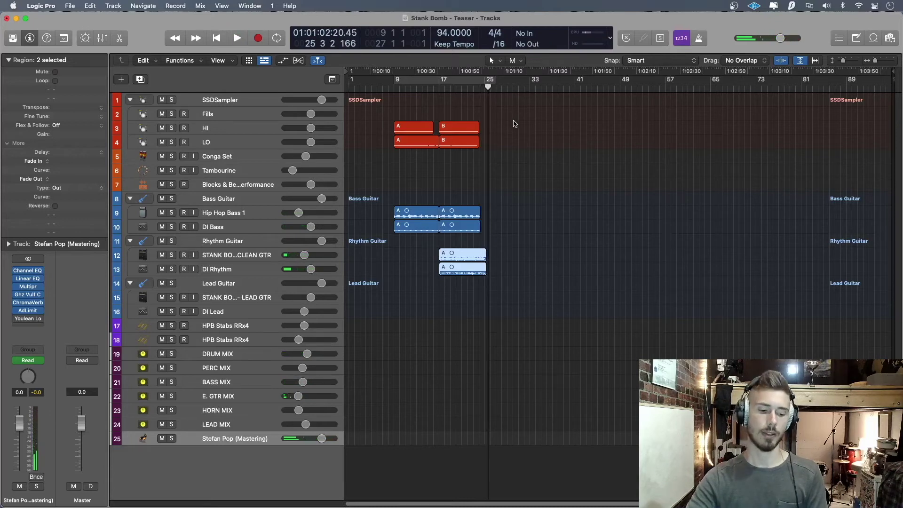
pyautogui.press('super+z')
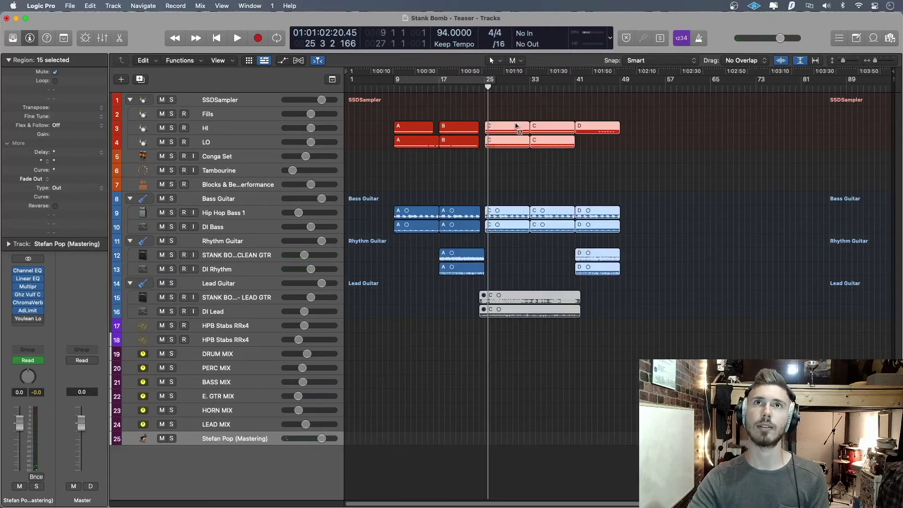
pyautogui.press('super+z')
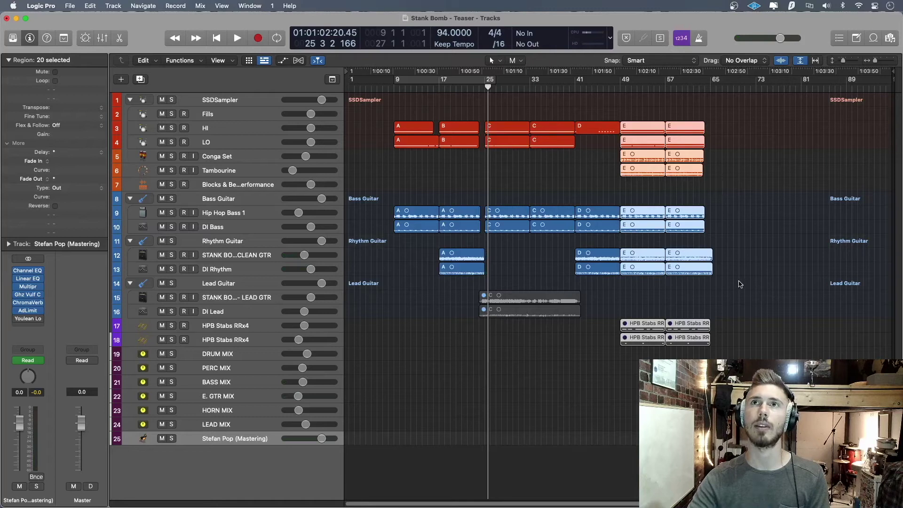
pyautogui.click(740, 284)
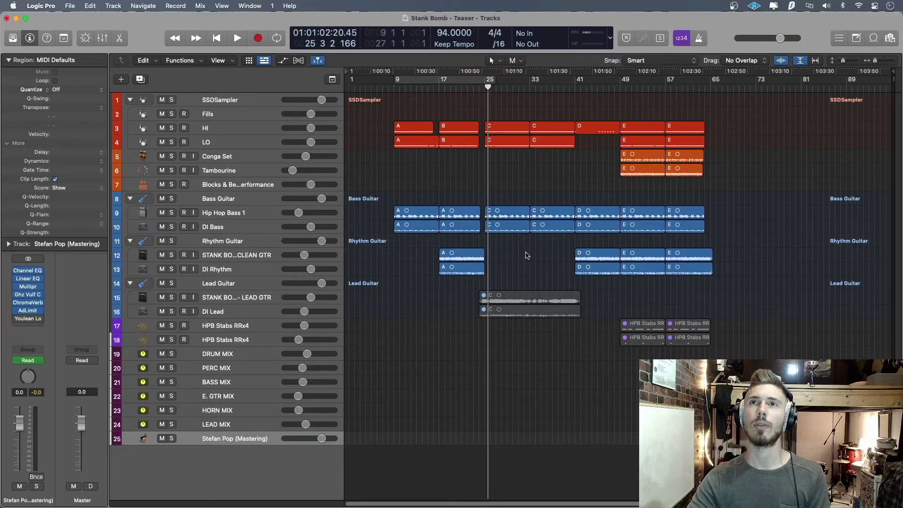
# Step: Replace the two Rhythm Guitar A regions at bar 17 with copies of the Rhythm Guitar E regions from bar 57
pyautogui.moveTo(525, 251); pyautogui.dragTo(452, 280)
pyautogui.press('Delete')
pyautogui.moveTo(751, 245); pyautogui.dragTo(466, 273)
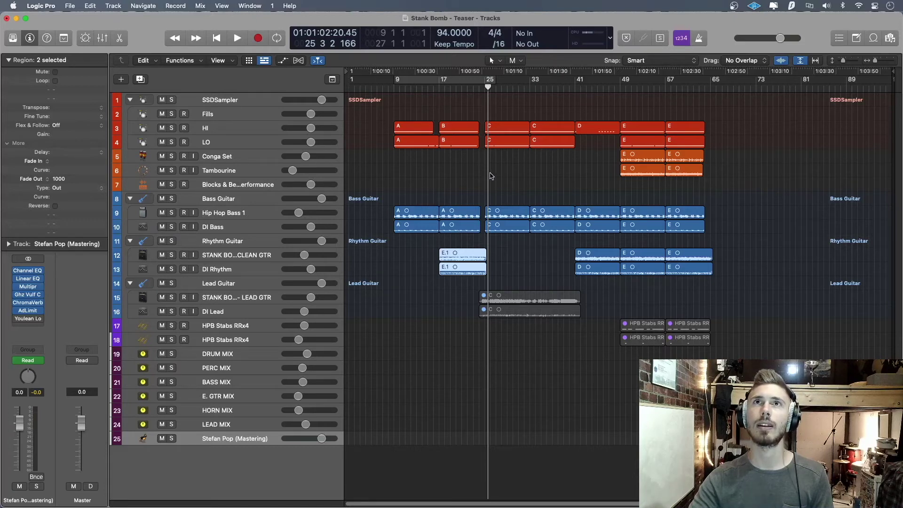
# Step: Delete all C, D and E section regions from bar 25 onward and play back the ending
pyautogui.moveTo(755, 389); pyautogui.dragTo(520, 126)
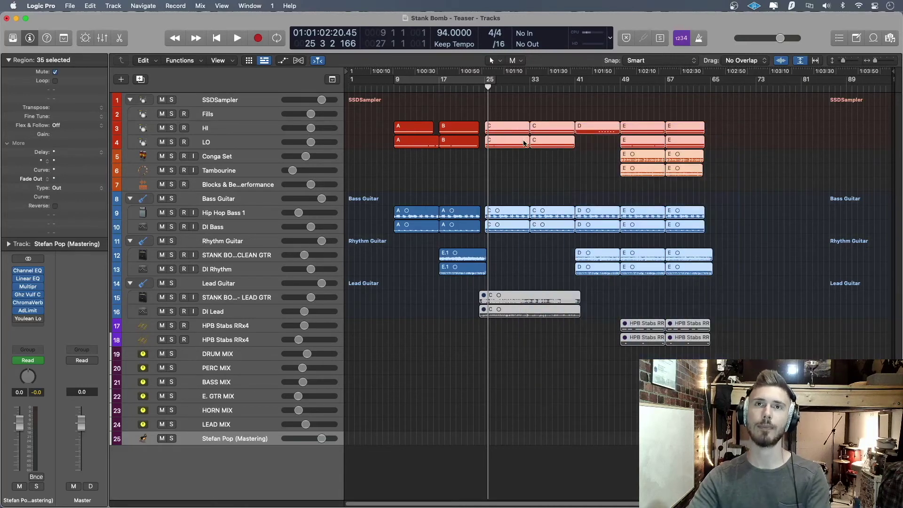
pyautogui.press('Delete')
pyautogui.moveTo(488, 89); pyautogui.dragTo(478, 89)
pyautogui.press('space')
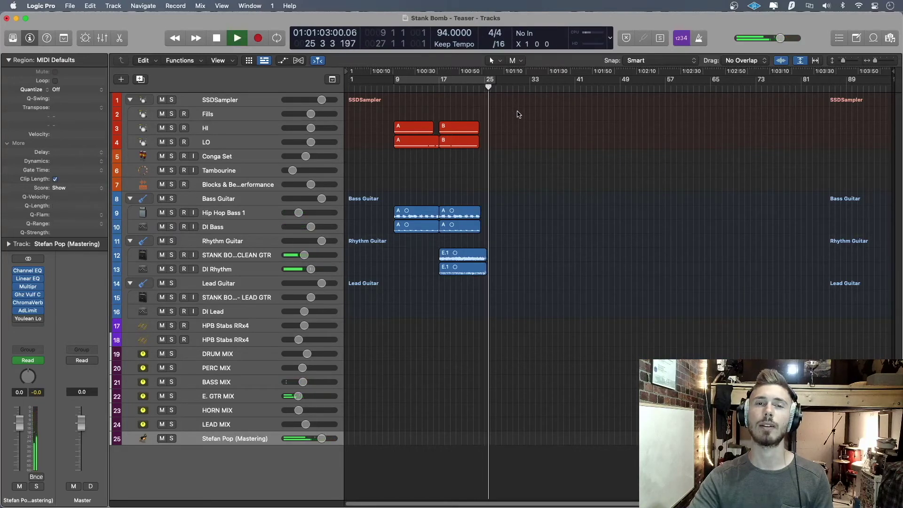
pyautogui.press('space')
# Step: Examine the two copied Rhythm Guitar regions and listen again to how they ring out past bar 25
pyautogui.moveTo(528, 238); pyautogui.dragTo(488, 288)
pyautogui.moveTo(510, 251); pyautogui.dragTo(482, 281)
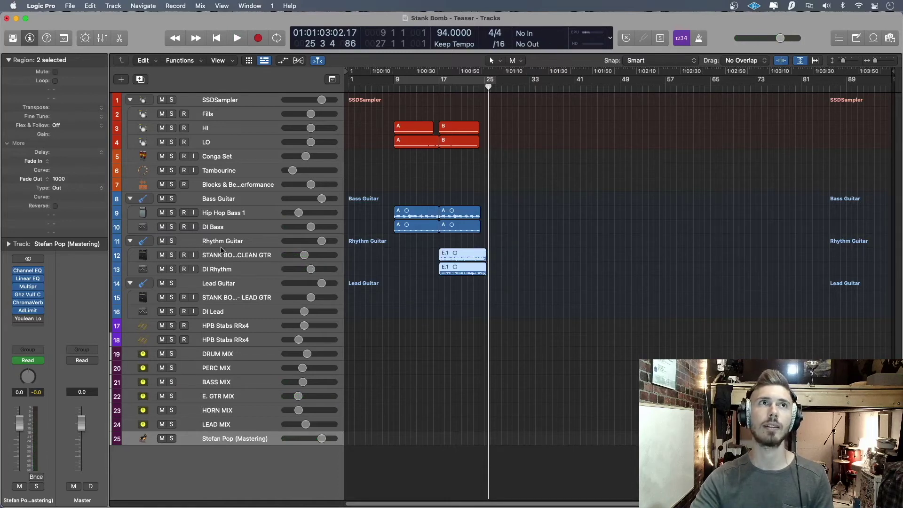
pyautogui.click(543, 270)
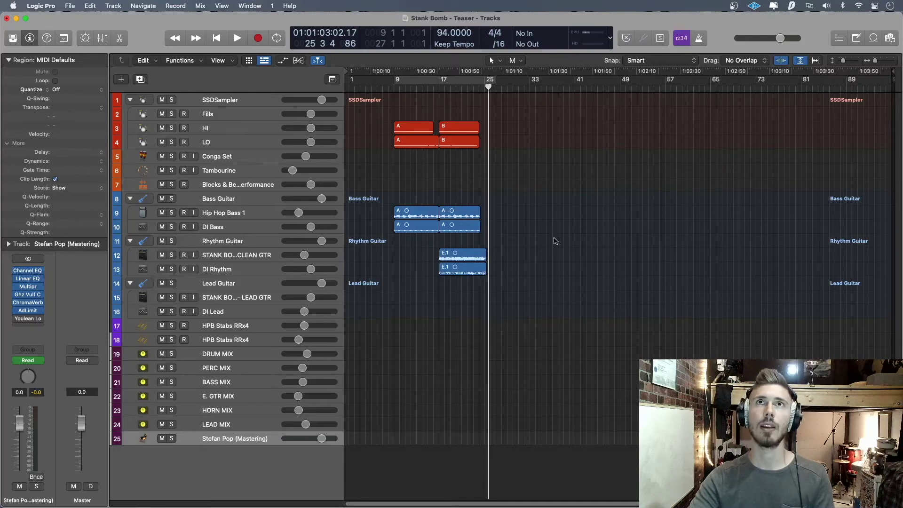
pyautogui.click(483, 80)
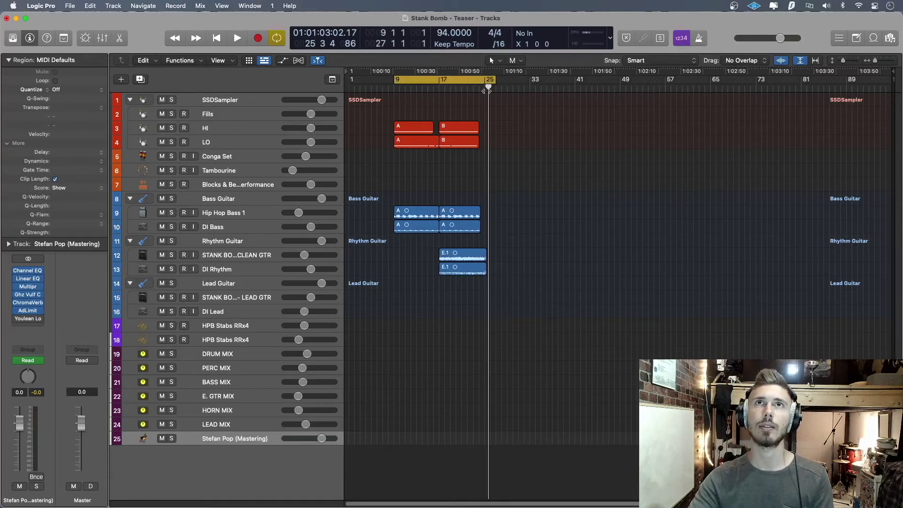
pyautogui.press('c')
pyautogui.click(480, 89)
pyautogui.press('space')
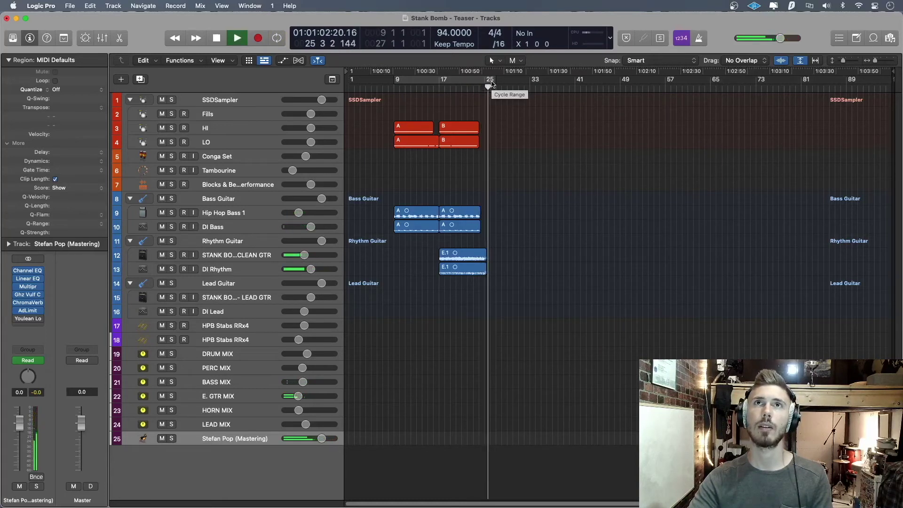
pyautogui.press('space')
# Step: Turn cycling on, set the cycle range from 8 4 4 1 to bar 26, and play its start
pyautogui.click(491, 81)
pyautogui.moveTo(492, 80); pyautogui.dragTo(488, 81)
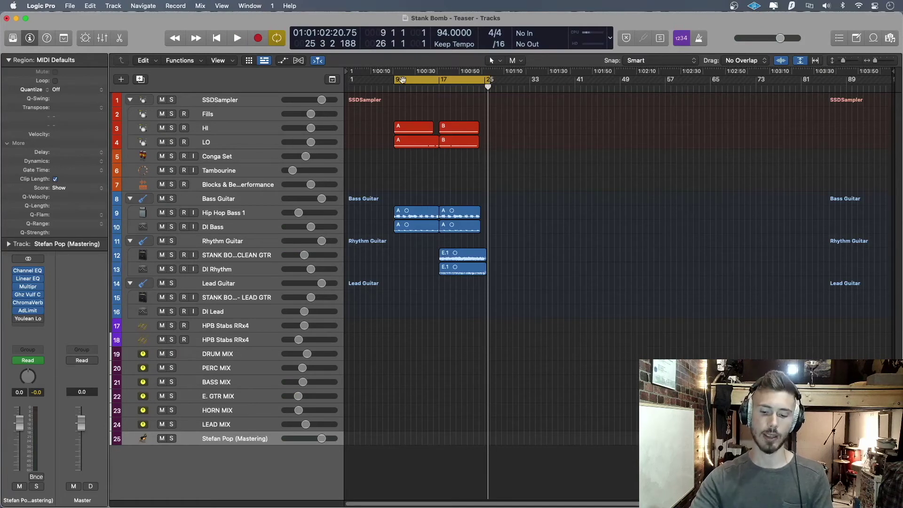
pyautogui.press('Return')
pyautogui.scroll(5, 402, 80)
pyautogui.moveTo(394, 80); pyautogui.dragTo(390, 85)
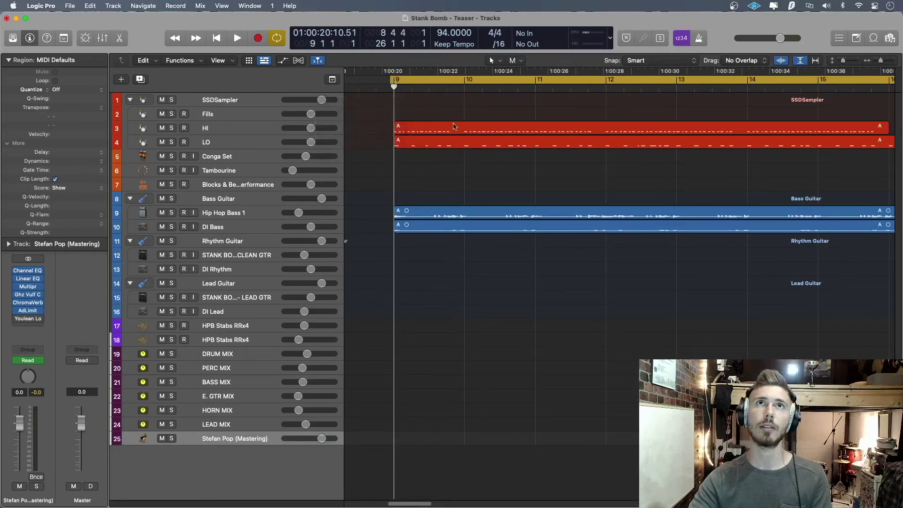
pyautogui.press('space')
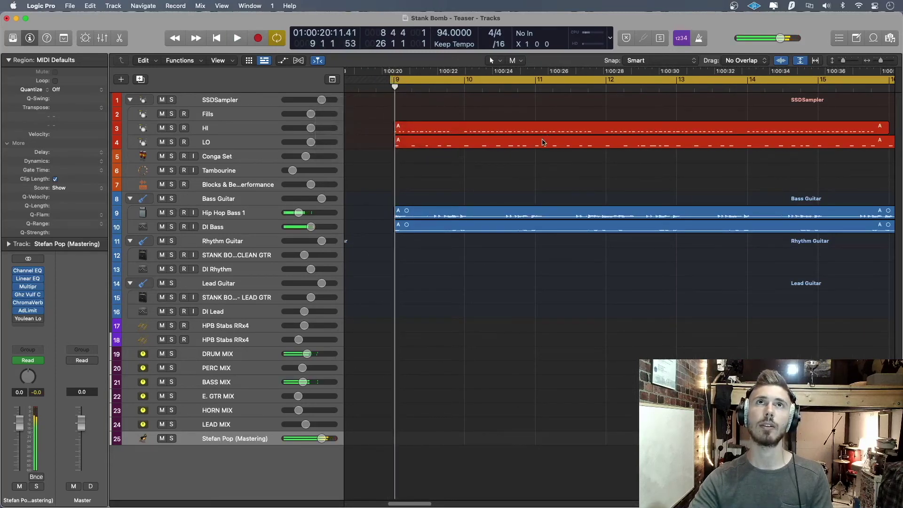
# Step: Show track automation and draw a volume fade to -∞ from about bar 25 to bar 26 on the Mastering track
pyautogui.scroll(-6, 543, 143)
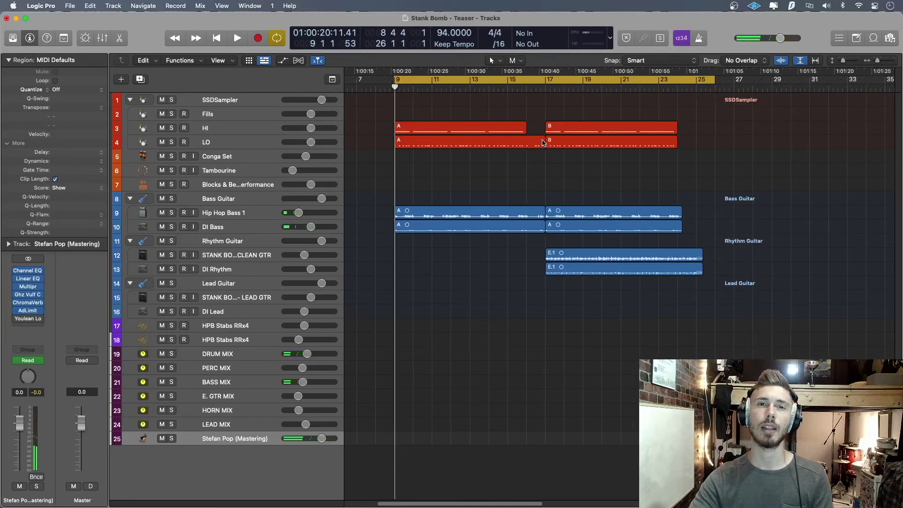
pyautogui.scroll(-4, 543, 142)
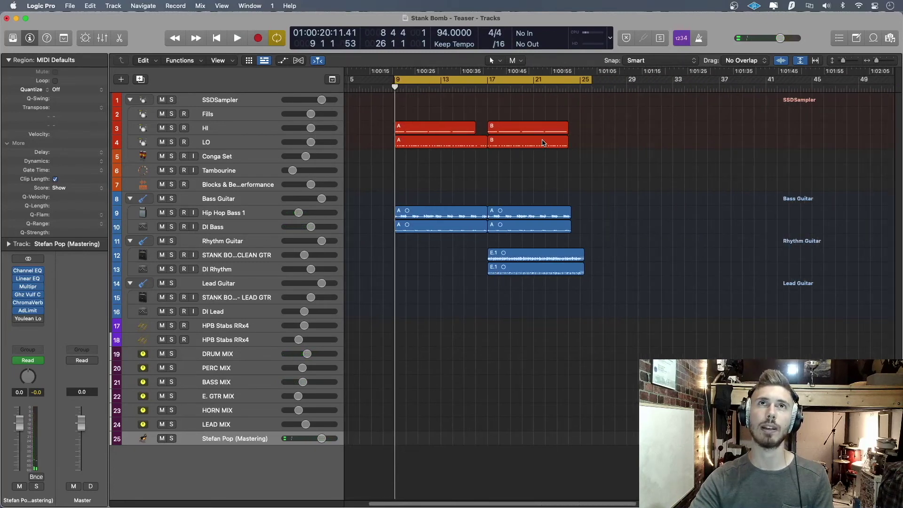
pyautogui.scroll(2, 544, 142)
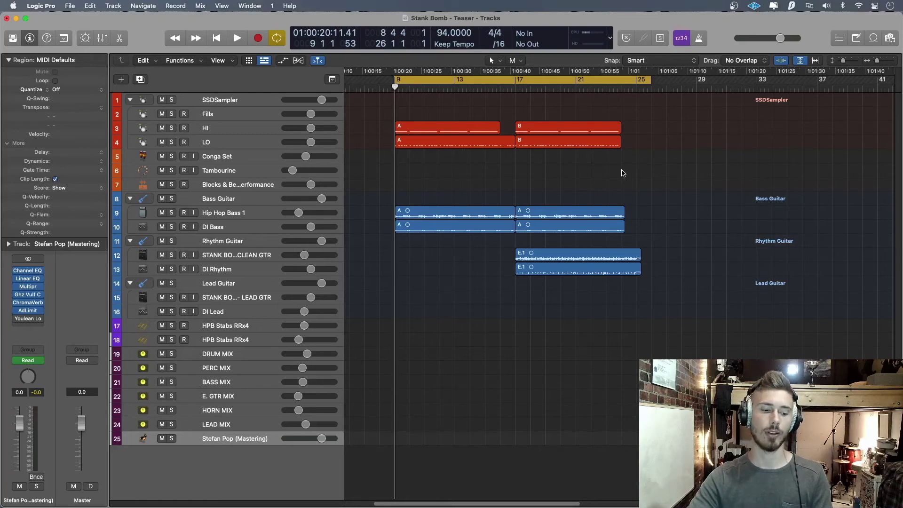
pyautogui.press('a')
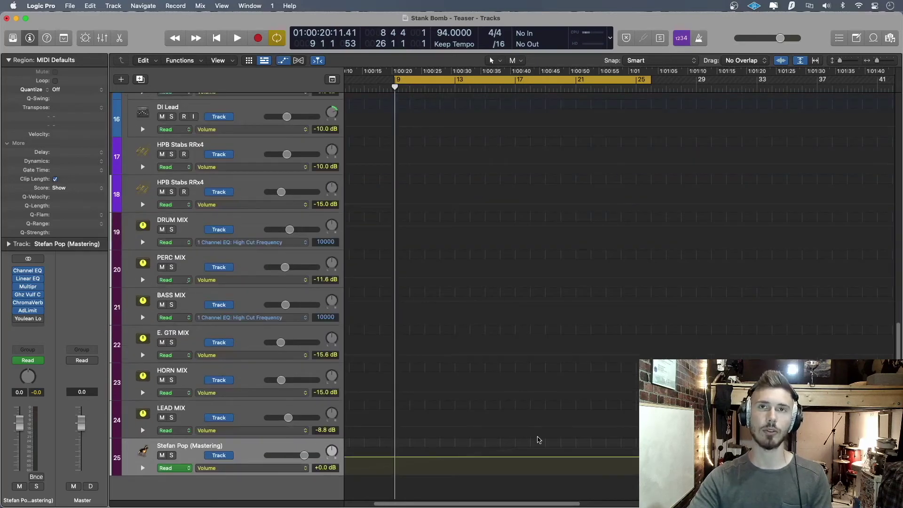
pyautogui.press('super+Left')
pyautogui.press('super+Left')
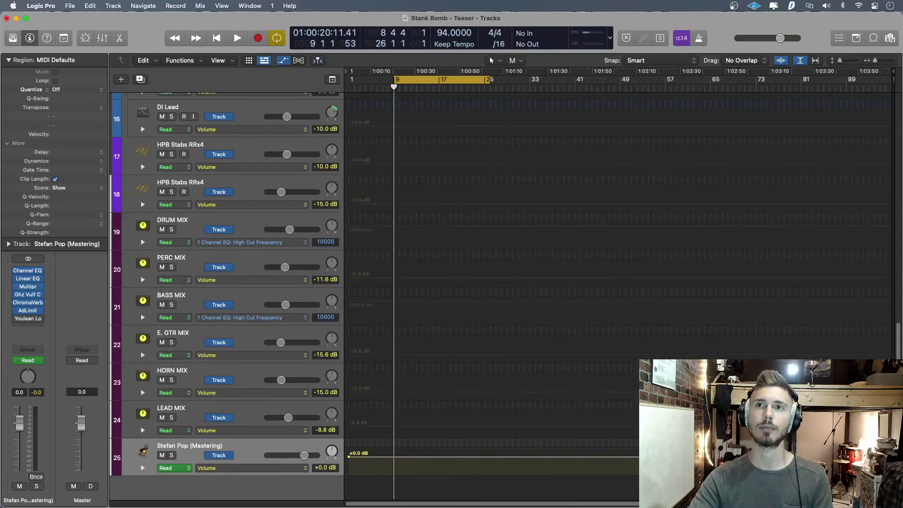
pyautogui.moveTo(502, 88); pyautogui.dragTo(485, 96)
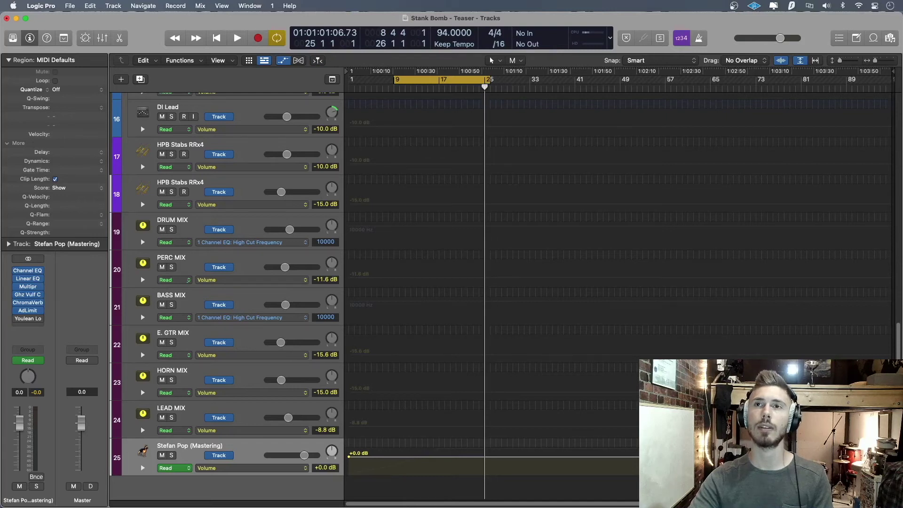
pyautogui.moveTo(669, 469); pyautogui.dragTo(486, 477)
# Step: Move the starting point of the Mastering track's volume fade to 24 4 4 238, keeping it at +0.0 dB
pyautogui.press('super+Right')
pyautogui.press('super+Right')
pyautogui.press('super+Right')
pyautogui.press('super+Right')
pyautogui.press('super+Right')
pyautogui.press('super+Right')
pyautogui.press('super+Right')
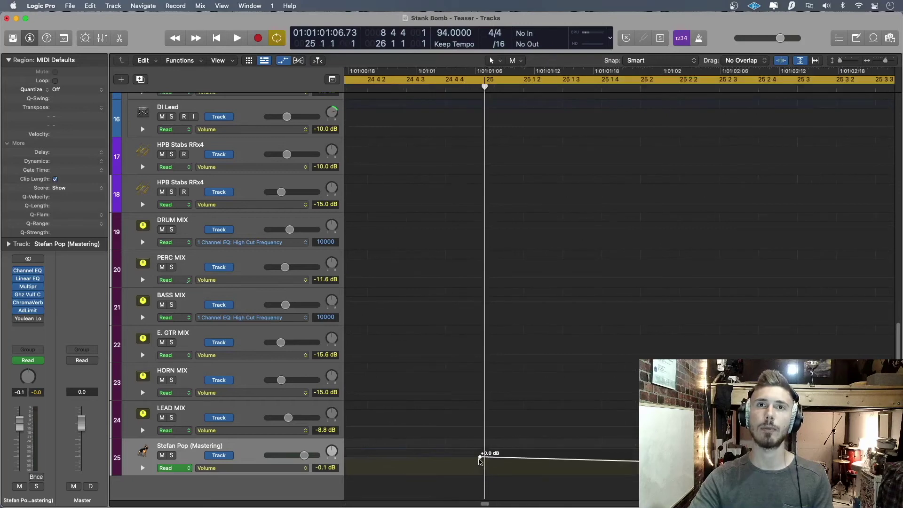
pyautogui.moveTo(481, 456); pyautogui.dragTo(484, 456)
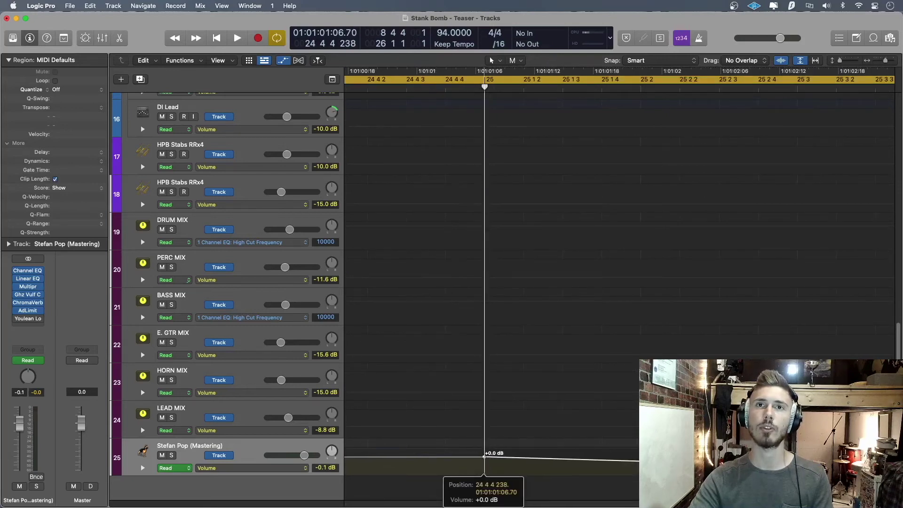
# Step: Fine-align the fade's +0.0 dB starting point with the playhead exactly at bar 25 and check the whole fade
pyautogui.press('super+Right')
pyautogui.press('super+Right')
pyautogui.press('super+Right')
pyautogui.press('super+Right')
pyautogui.press('super+Right')
pyautogui.press('super+Right')
pyautogui.press('super+Right')
pyautogui.press('super+Right')
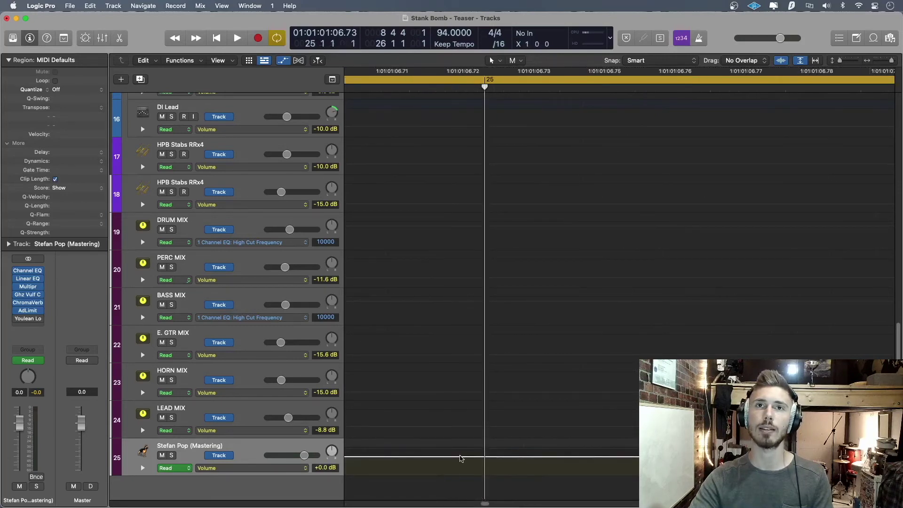
pyautogui.moveTo(440, 457); pyautogui.dragTo(485, 459)
pyautogui.press('super+Right')
pyautogui.press('super+Right')
pyautogui.press('super+Left')
pyautogui.press('super+Left')
pyautogui.press('super+Left')
pyautogui.press('super+Left')
pyautogui.press('super+Left')
pyautogui.press('super+Left')
pyautogui.press('super+Left')
pyautogui.press('super+Left')
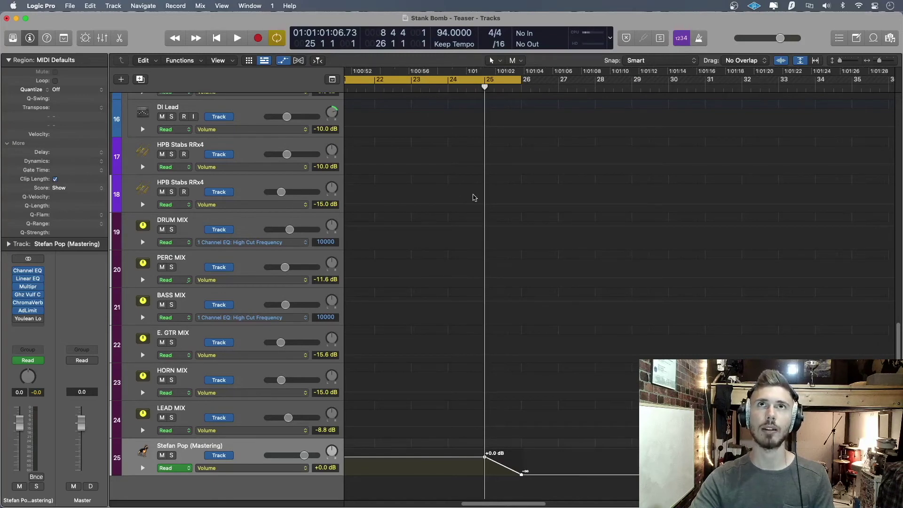
# Step: Turn cycling off and play the ending from just before bar 24 past bar 26 to check the fade-out
pyautogui.press('c')
pyautogui.click(440, 87)
pyautogui.press('space')
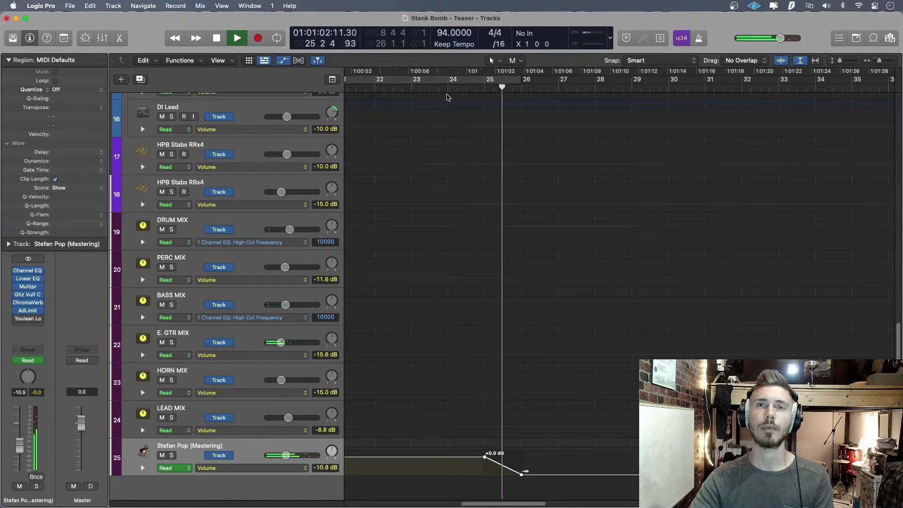
pyautogui.press('space')
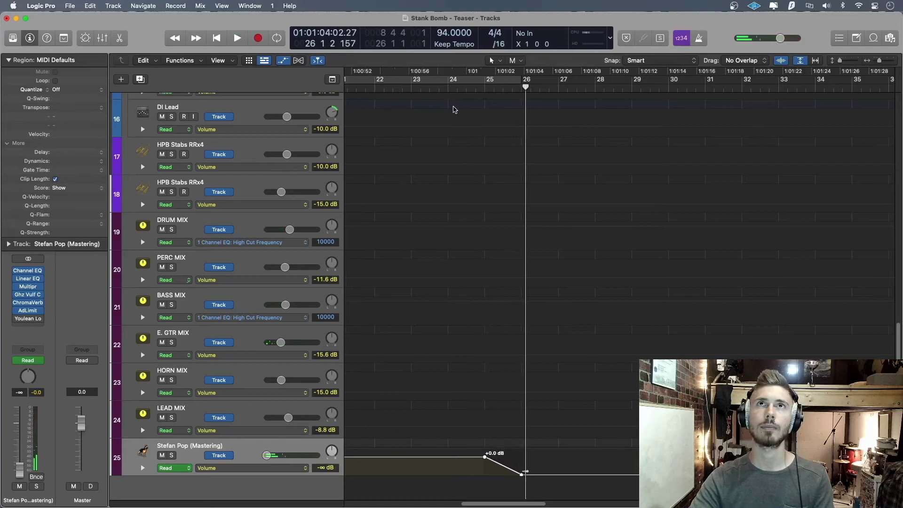
# Step: Return the playhead to the project start, hide track automation, and turn the cycle range from 8 4 4 1 to bar 26 back on
pyautogui.press('Return')
pyautogui.press('a')
pyautogui.scroll(-10, 537, 176)
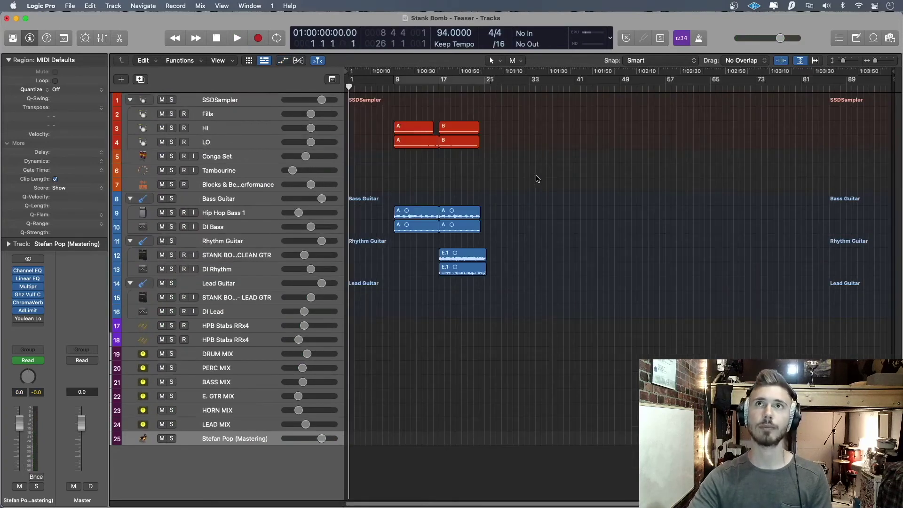
pyautogui.scroll(1, 478, 132)
pyautogui.click(479, 82)
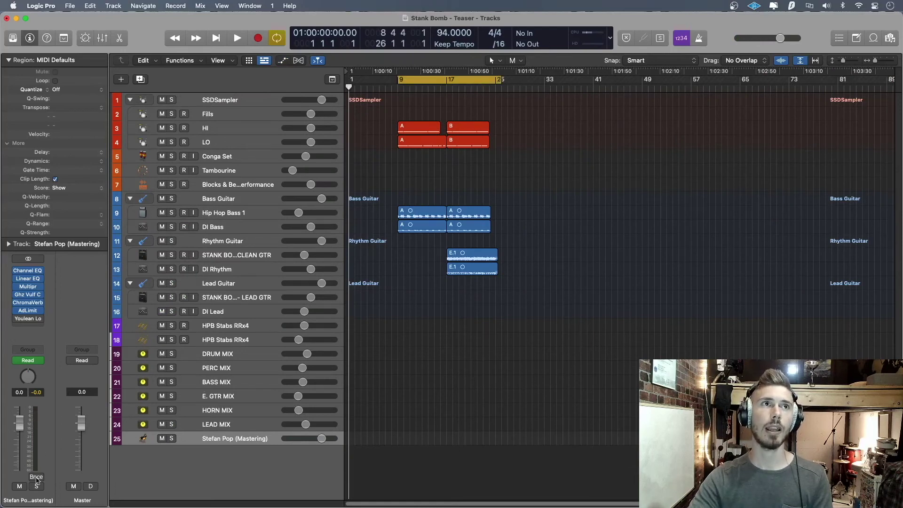
# Step: Start an offline PCM bounce of the Mastering channel's cycle range with the file format set to Wave and accept the bounce settings
pyautogui.click(36, 479)
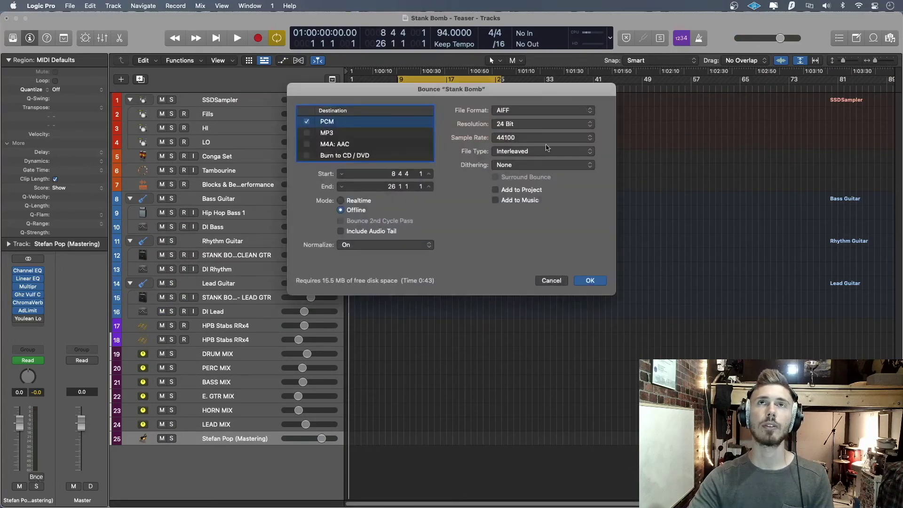
pyautogui.click(552, 110)
pyautogui.click(549, 122)
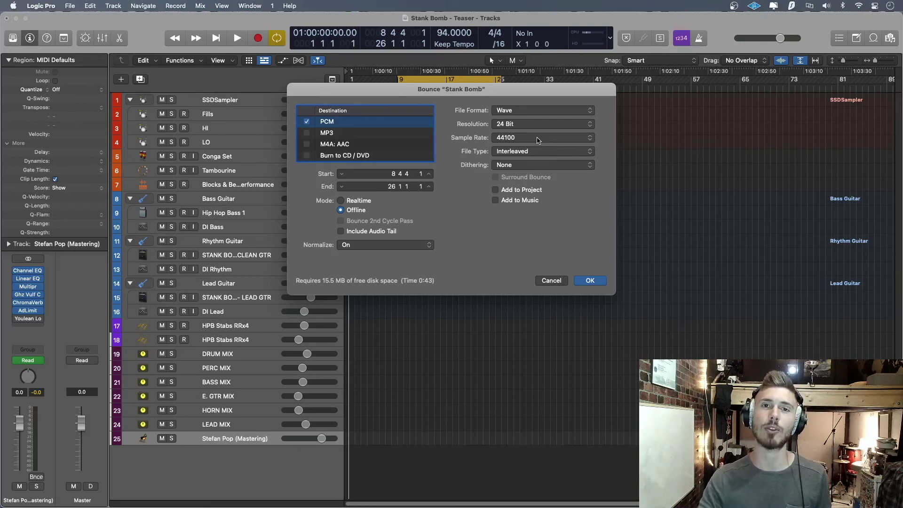
pyautogui.click(591, 281)
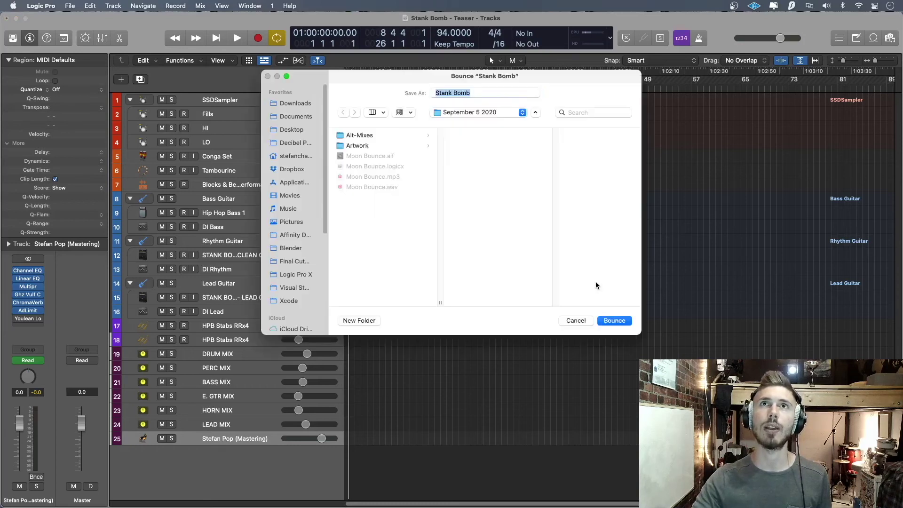
# Step: Bounce the file as "Stank Bomb" into the Alt-Mixes folder under Projects, Stank Bomb, September 12 2020
pyautogui.click(376, 135)
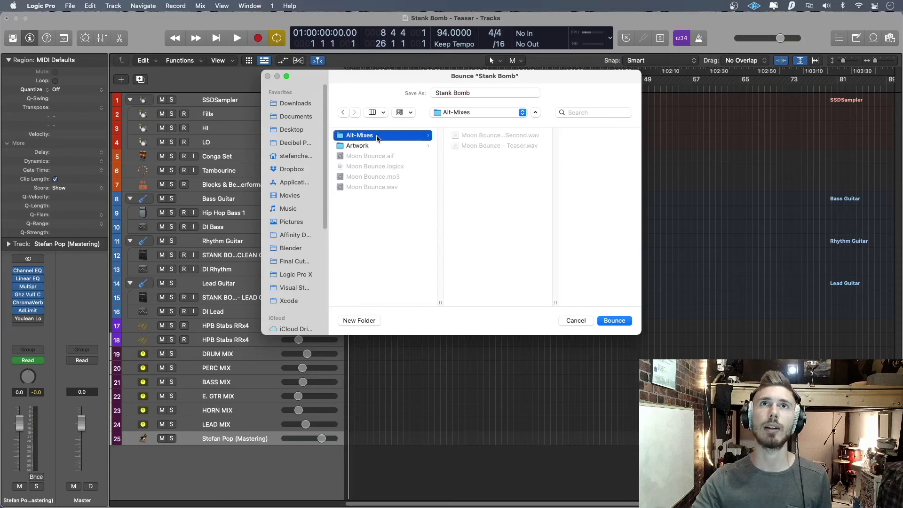
pyautogui.click(470, 112)
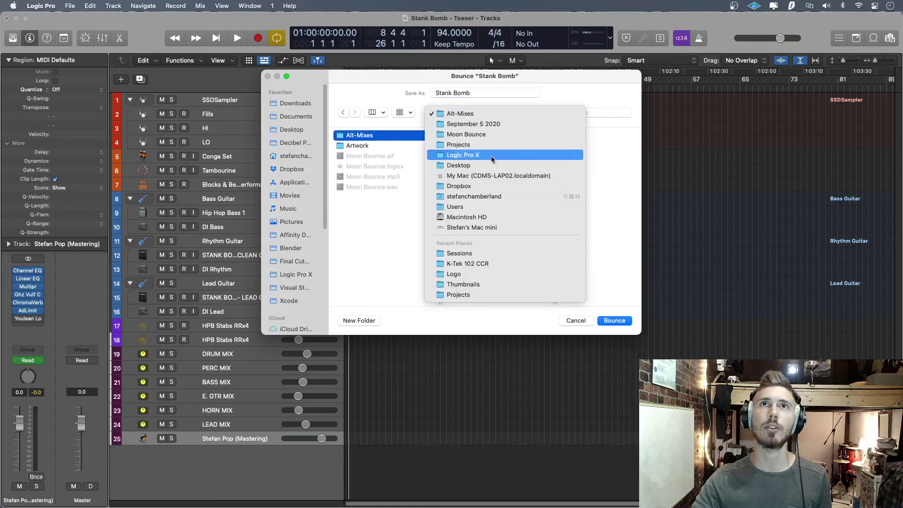
pyautogui.click(496, 146)
pyautogui.scroll(-15, 501, 164)
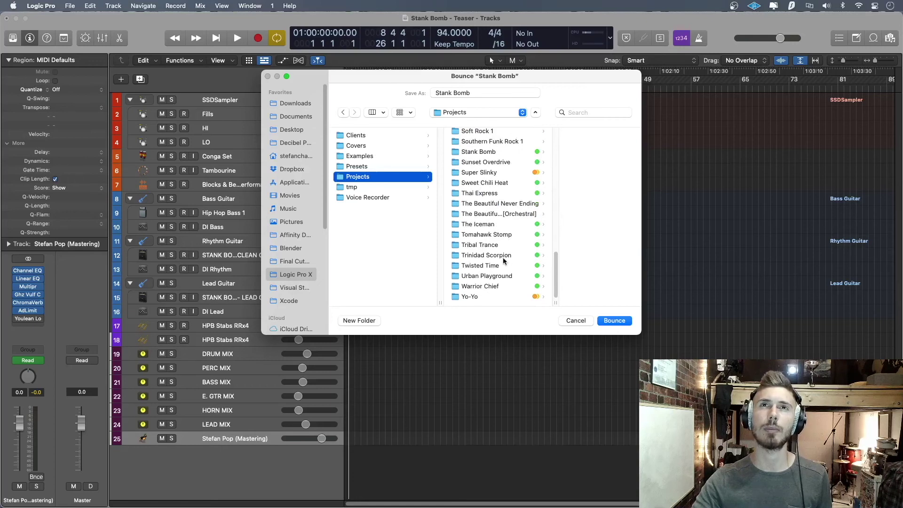
pyautogui.click(491, 151)
pyautogui.click(569, 136)
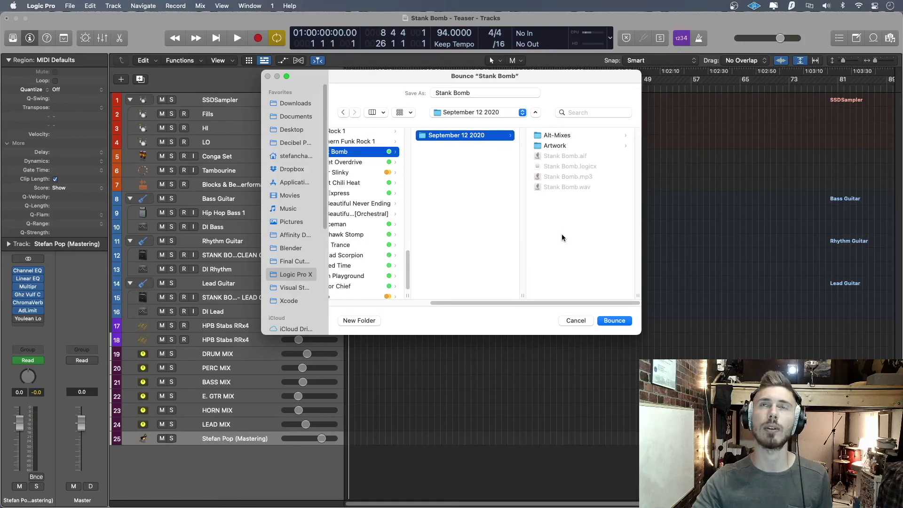
pyautogui.click(588, 136)
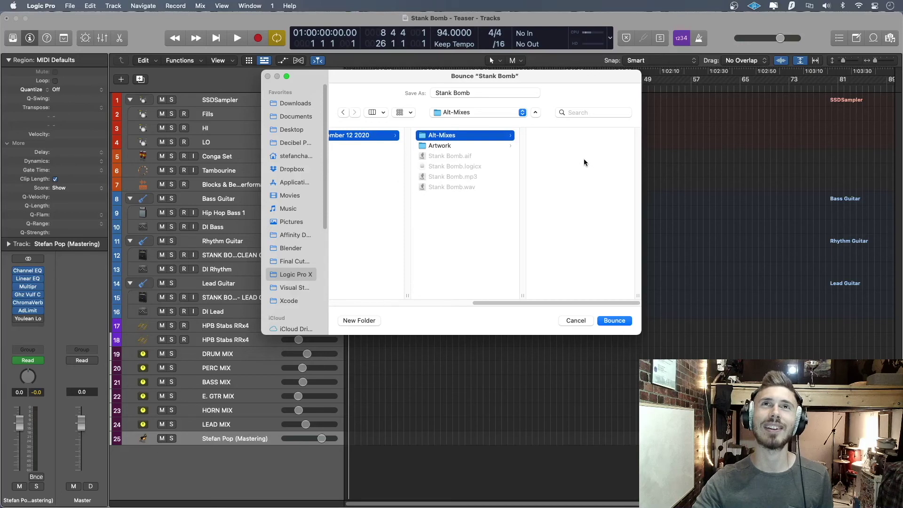
pyautogui.click(614, 322)
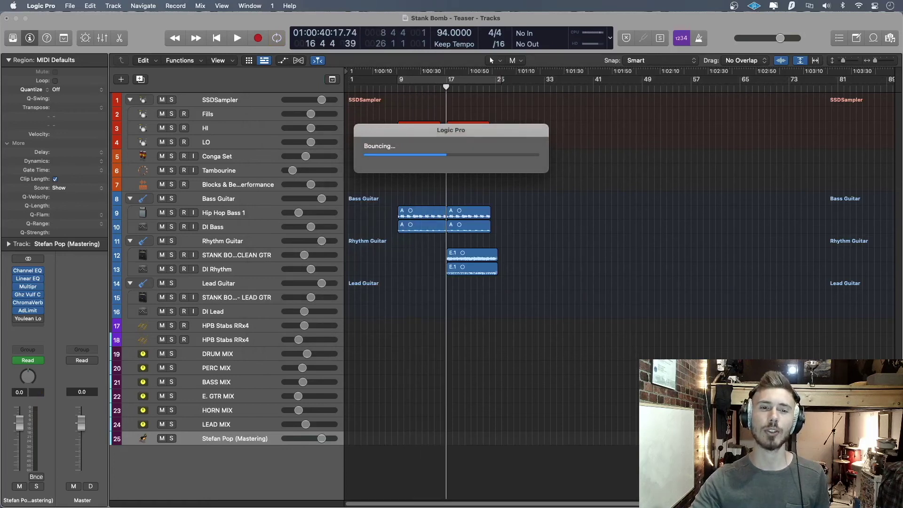
# Step: Switch to Finder, look over the Projects folder, and open the September 12 2020 folder inside Stank Bomb
pyautogui.moveTo(193, 507); pyautogui.dragTo(443, 149)
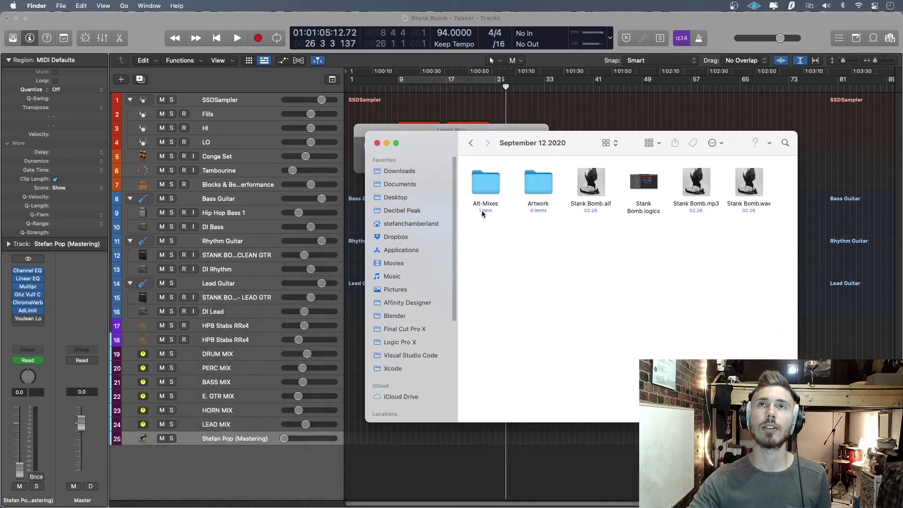
pyautogui.click(471, 143)
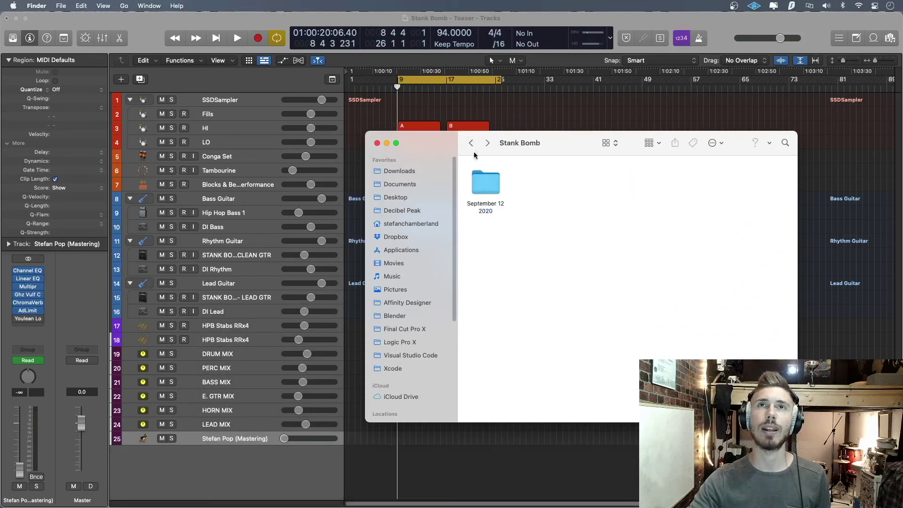
pyautogui.click(471, 144)
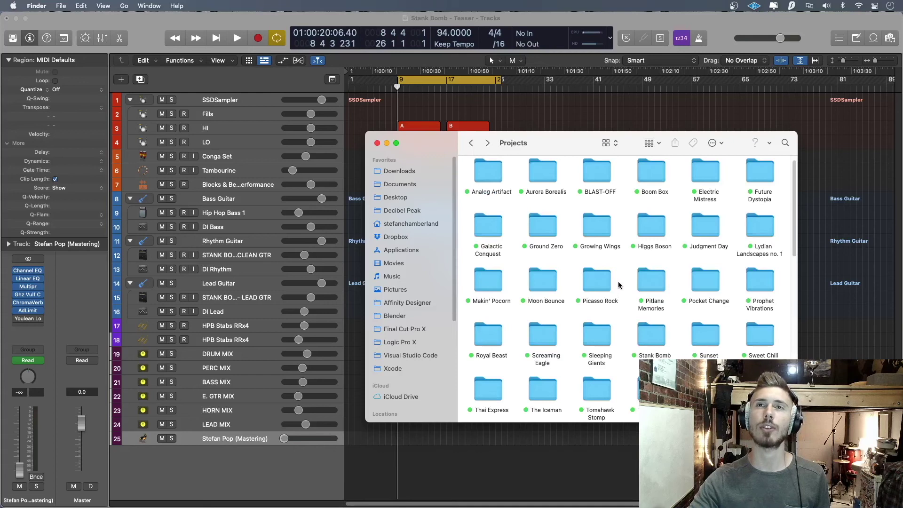
pyautogui.scroll(-2, 620, 287)
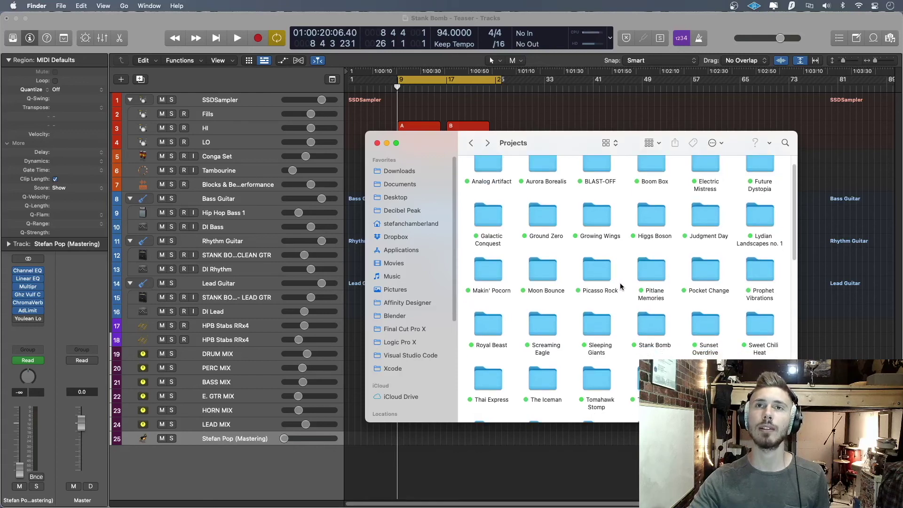
pyautogui.doubleClick(653, 307)
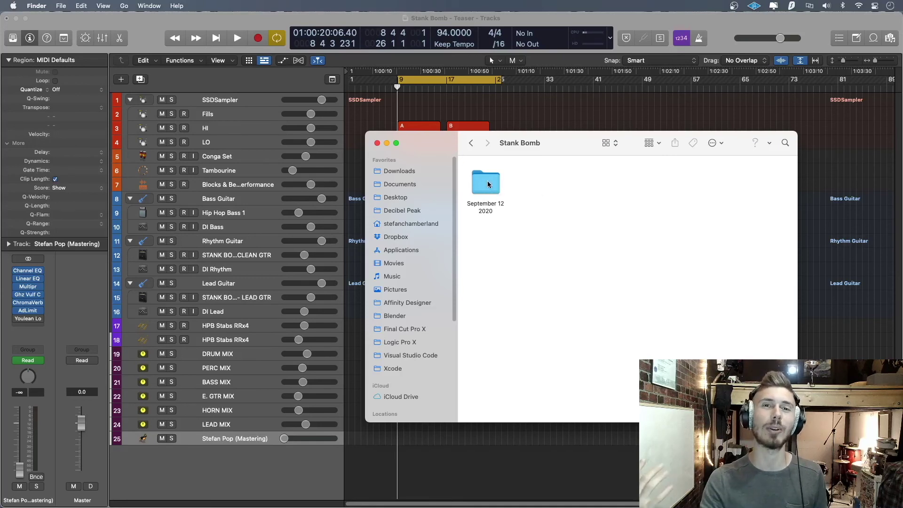
pyautogui.doubleClick(488, 182)
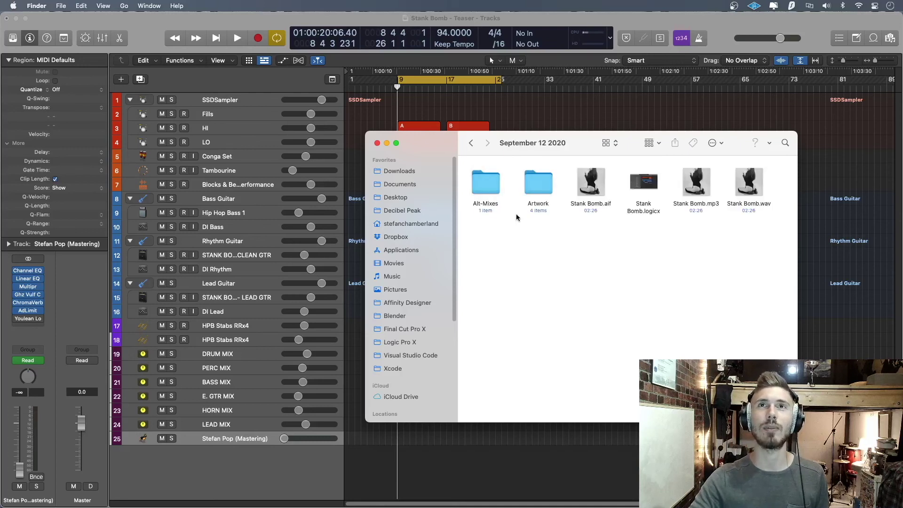
# Step: Open the Artwork folder of the September 12 2020 session and examine its image files
pyautogui.doubleClick(542, 184)
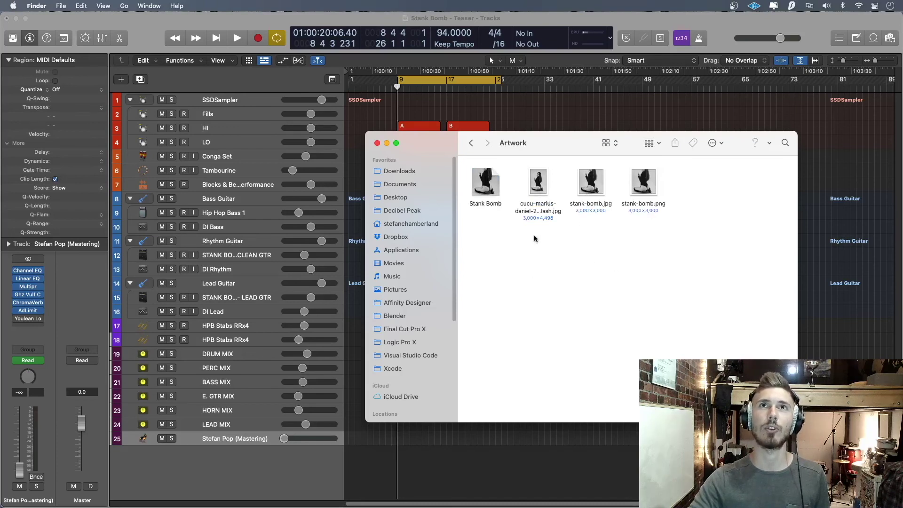
pyautogui.click(481, 190)
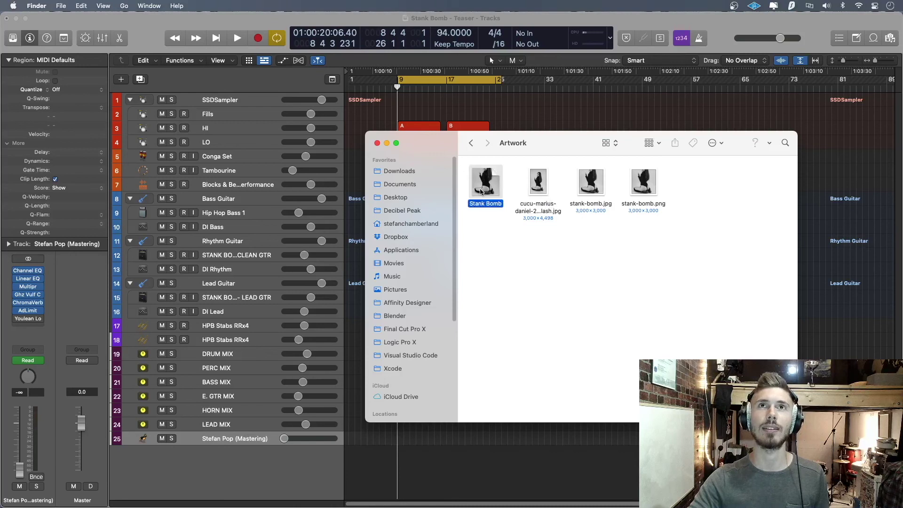
pyautogui.click(493, 234)
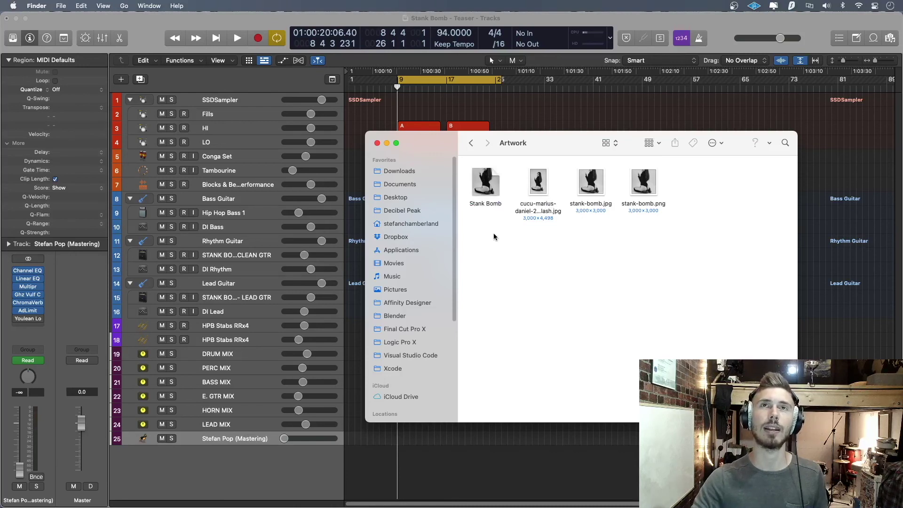
# Step: Check the bounced file in the Alt-Mixes folder, and return to the September 12 2020 folder to review its audio files
pyautogui.click(472, 144)
pyautogui.click(498, 186)
pyautogui.doubleClick(498, 187)
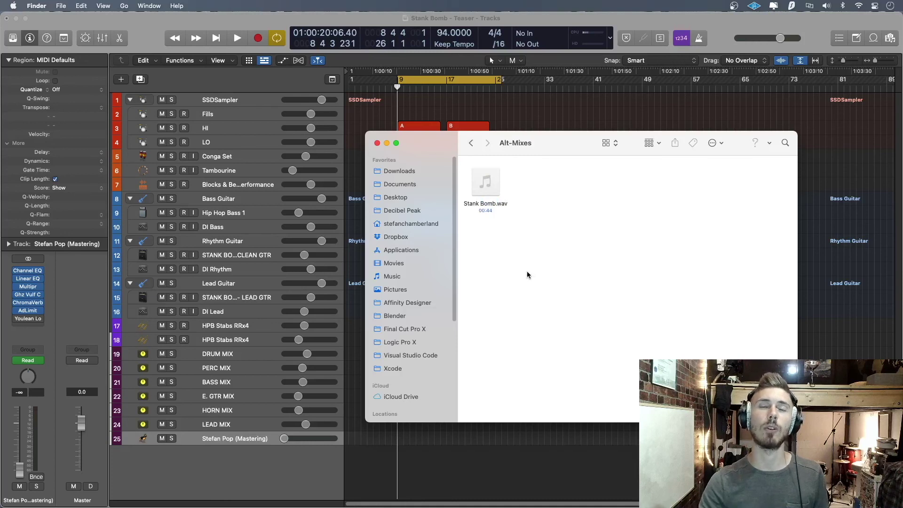
pyautogui.click(470, 146)
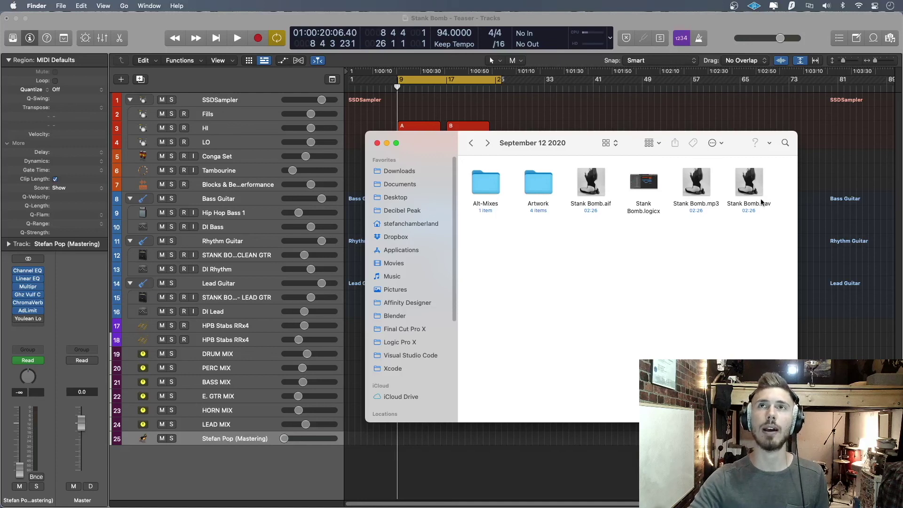
pyautogui.moveTo(695, 190)
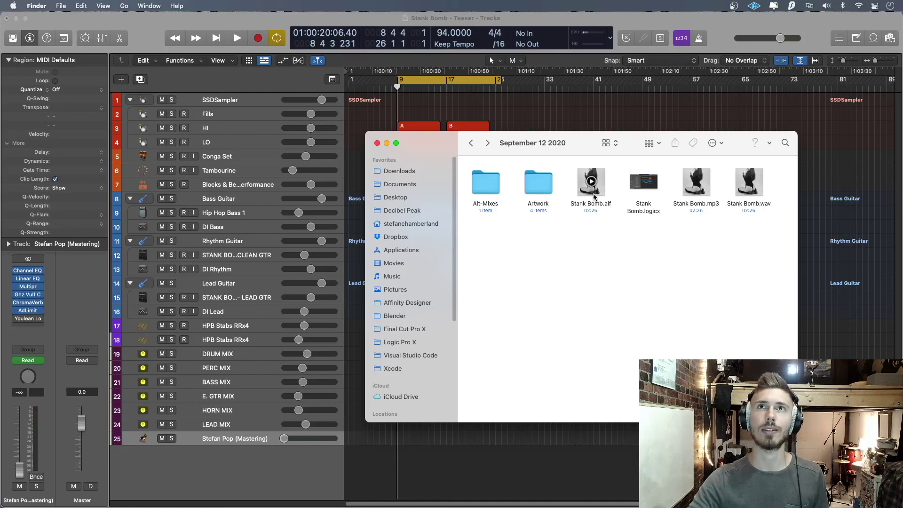